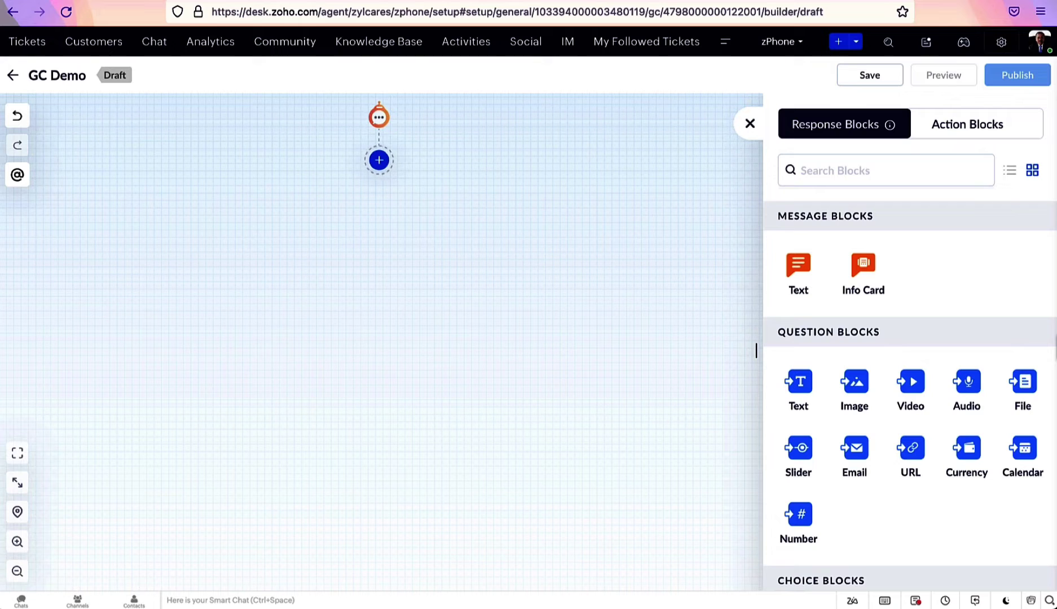
Browse the action blocks and response blocks lists
click(932, 142)
click(845, 137)
scroll(910, 395, down, 2)
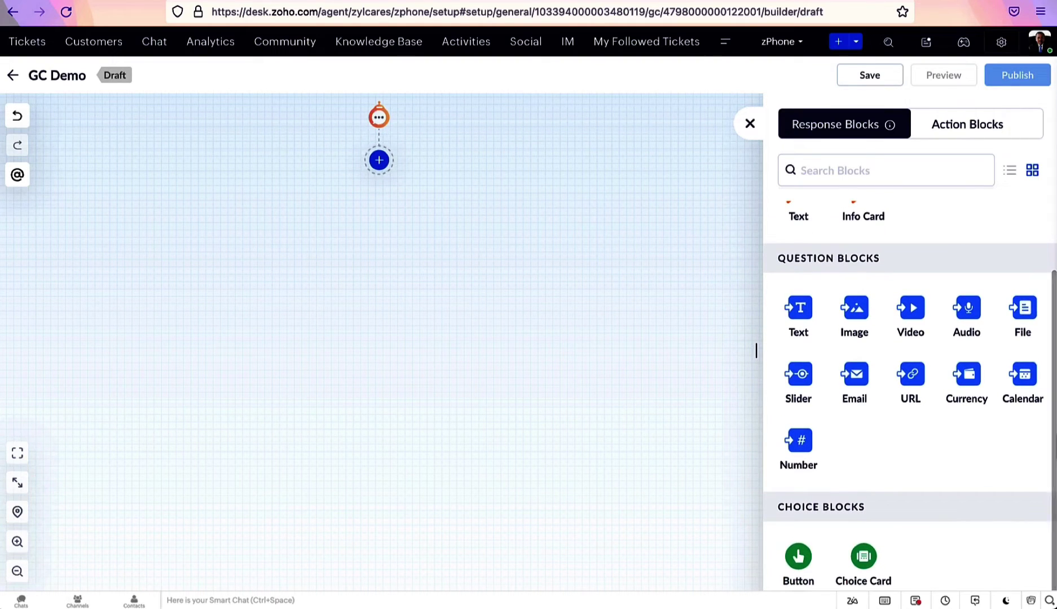
scroll(911, 395, up, 2)
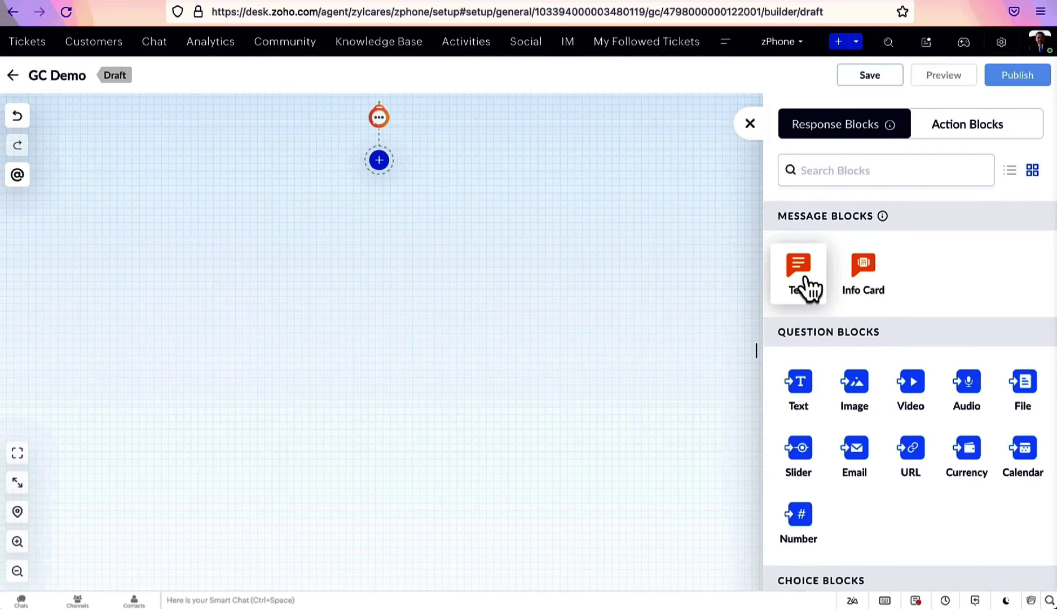
Add a text message 'Welcome to Guided Conversations' and name the block Welcome
click(807, 289)
text(Welcome to)
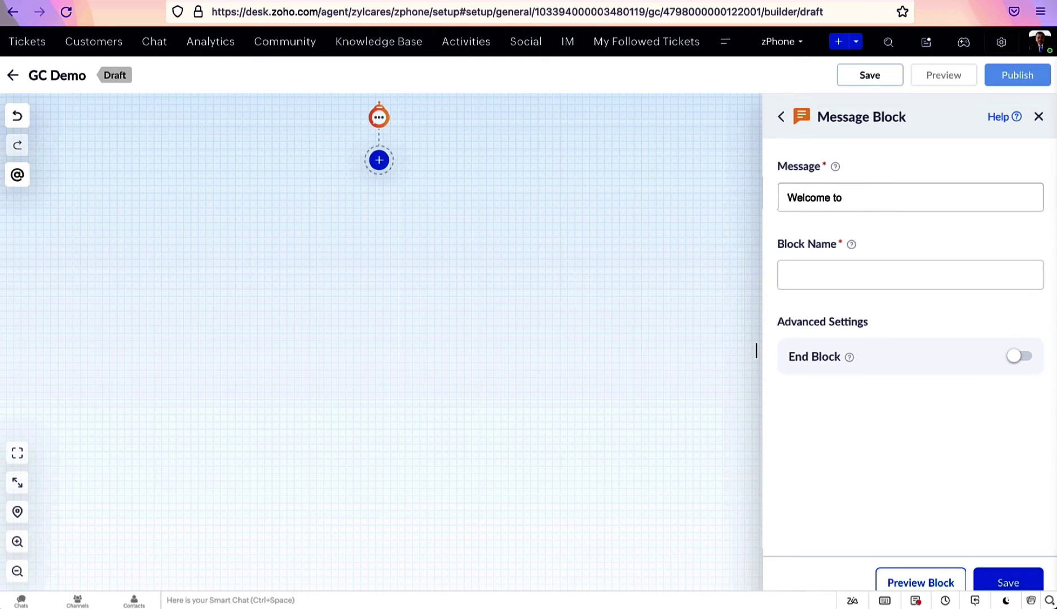
text( Guided Conversations)
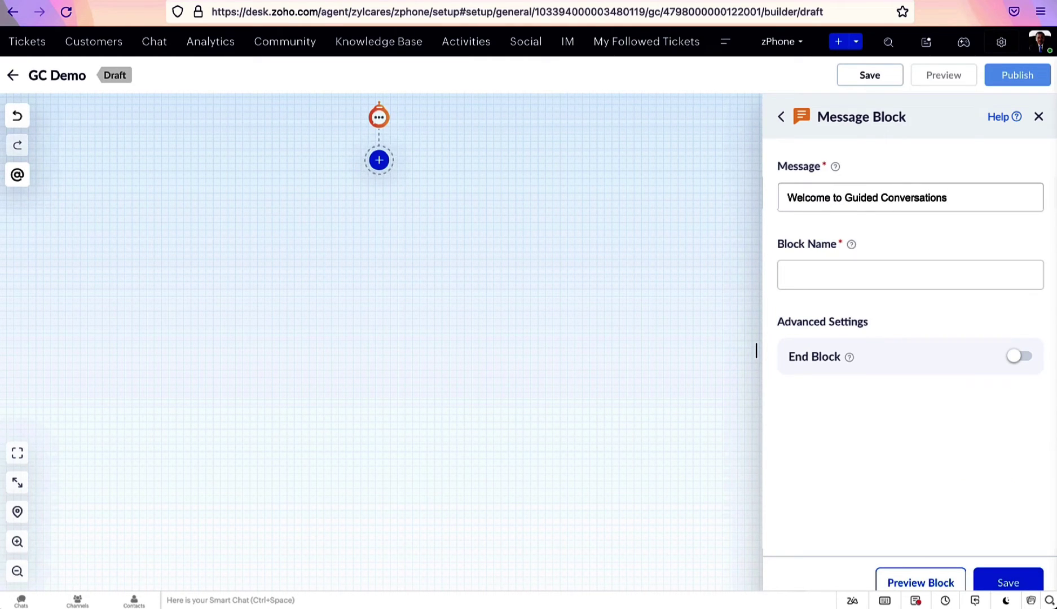
click(864, 272)
text(Welcome)
key(Tab)
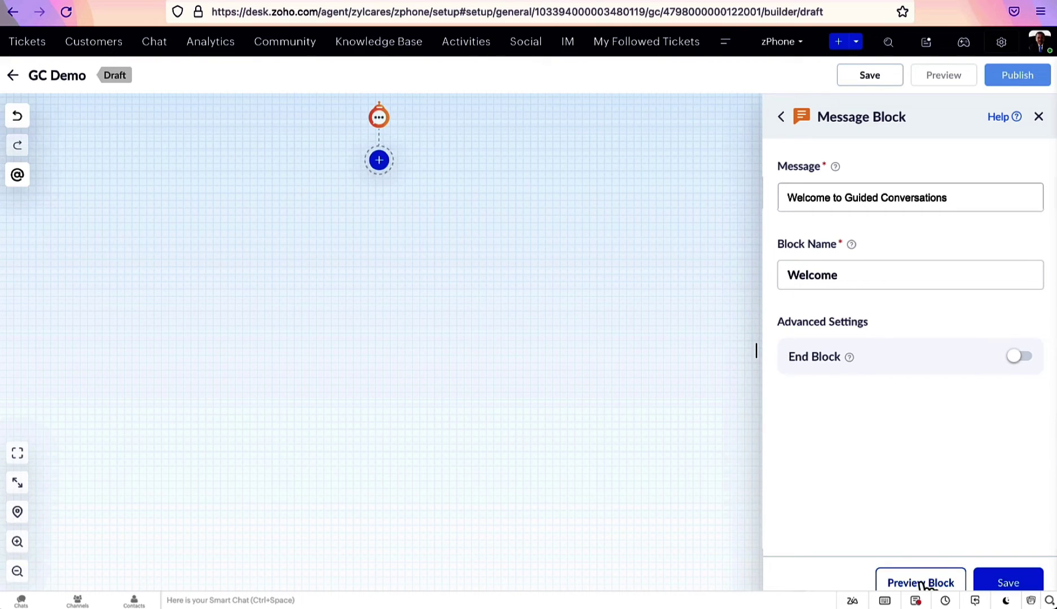
Preview the Welcome message on desktop, iOS and Android, save it, and start an info card
click(922, 583)
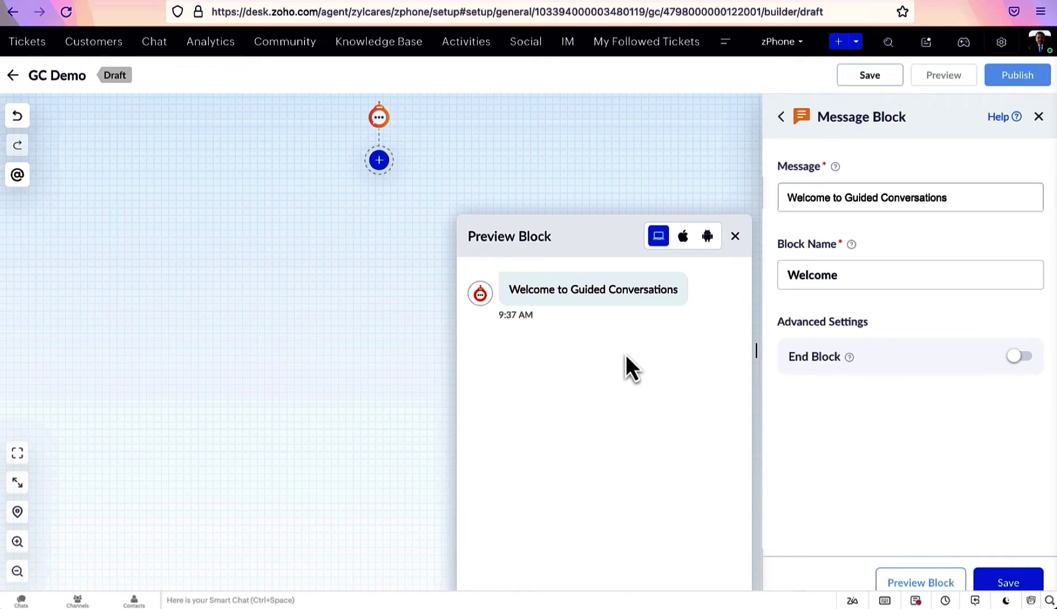
click(684, 238)
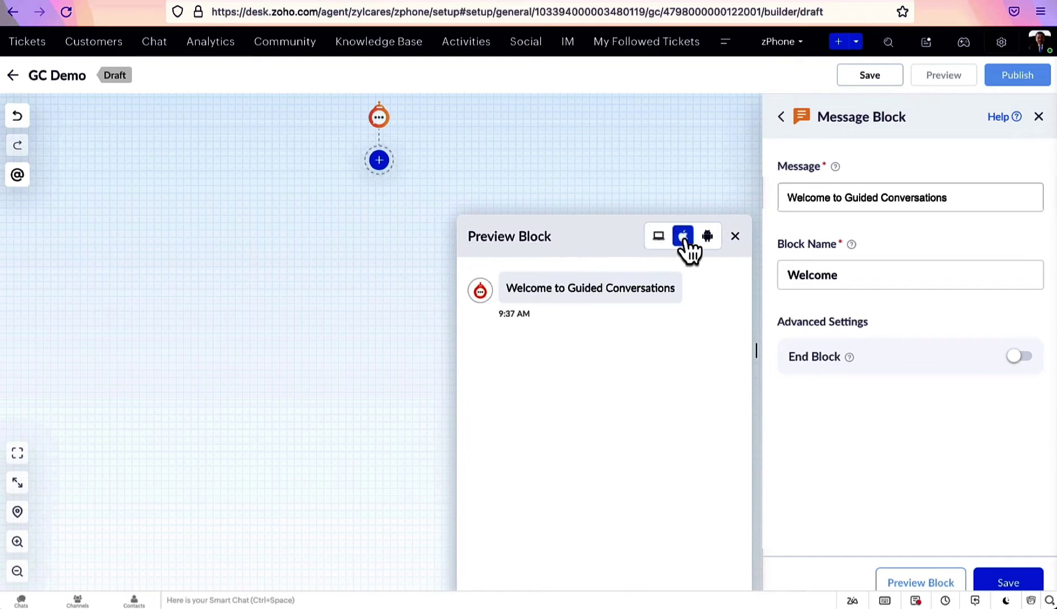
click(707, 237)
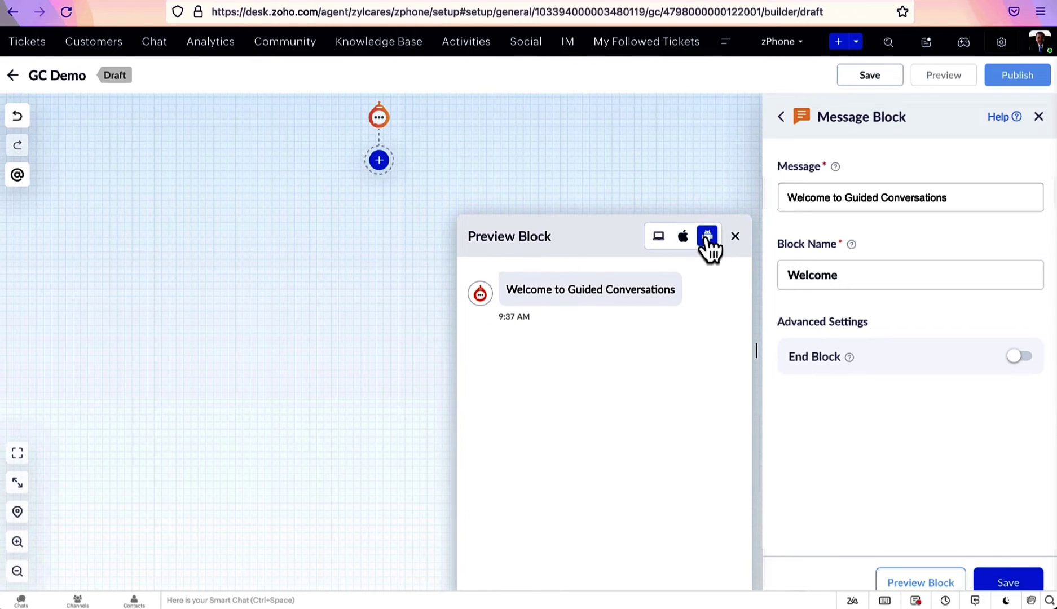
click(736, 237)
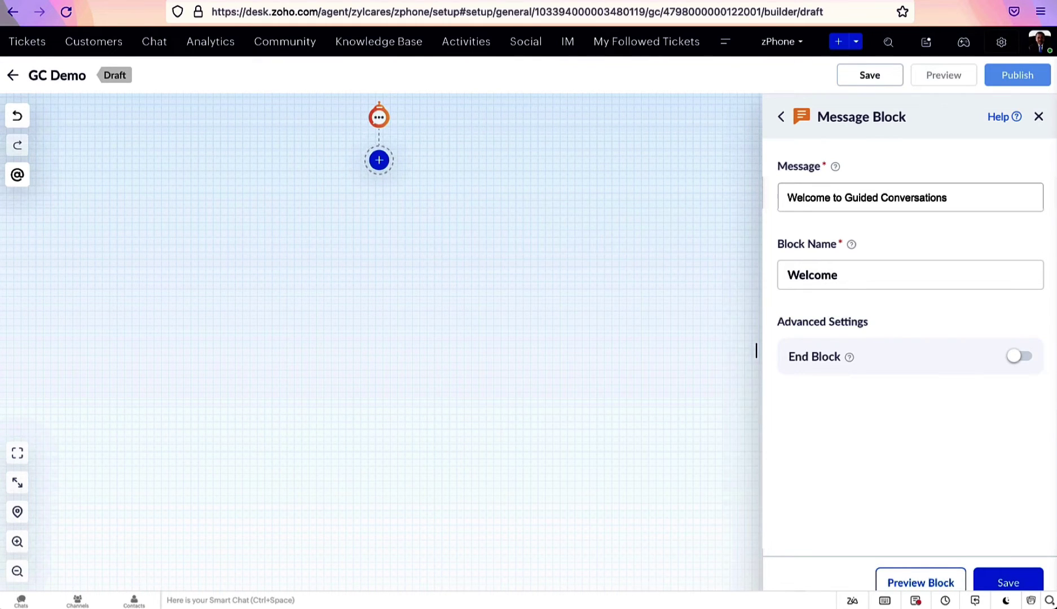
click(1012, 583)
click(863, 278)
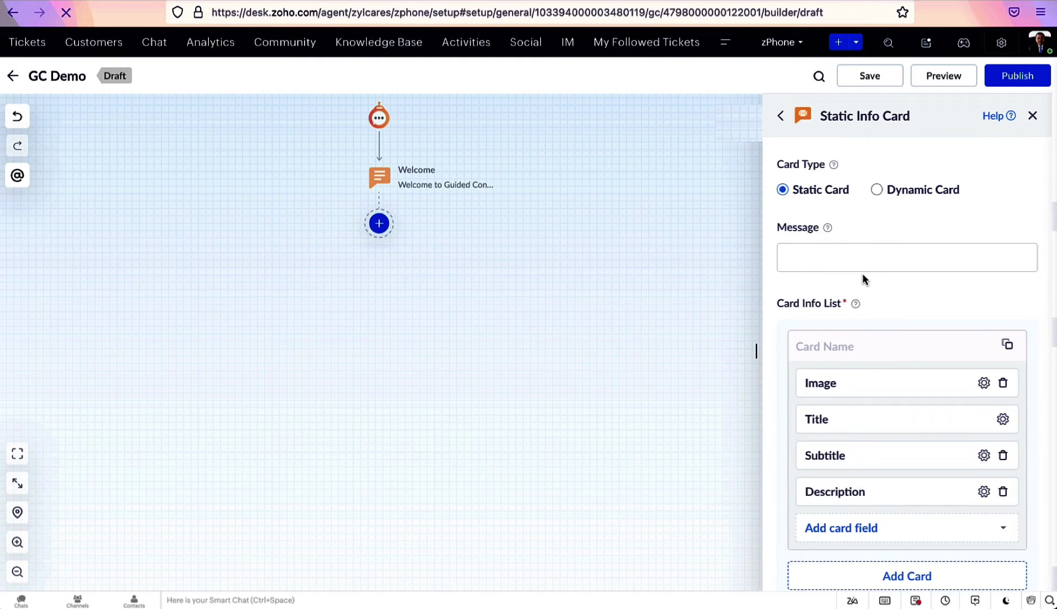
click(878, 191)
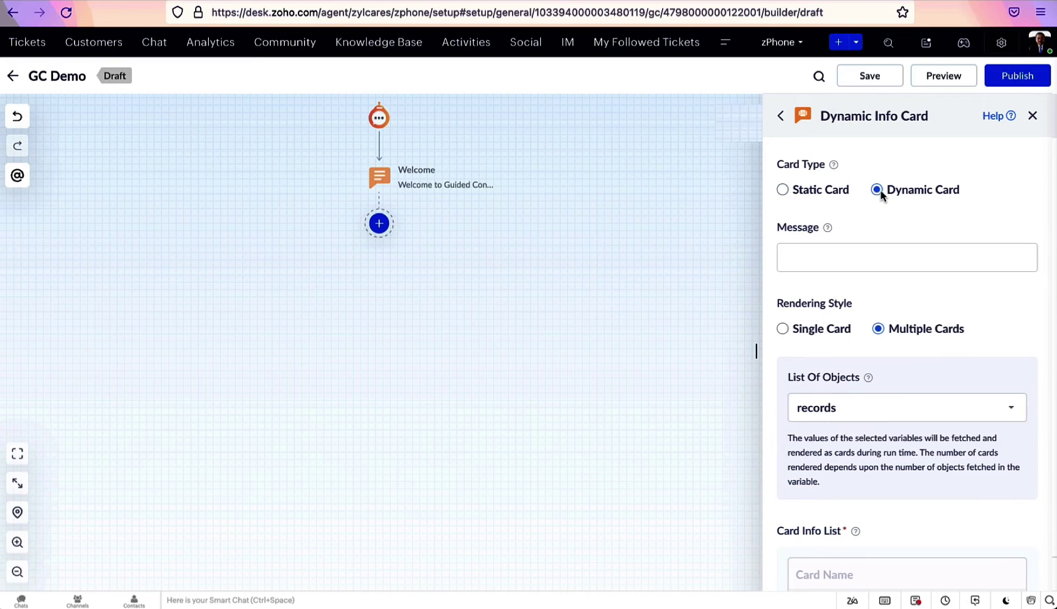
click(836, 194)
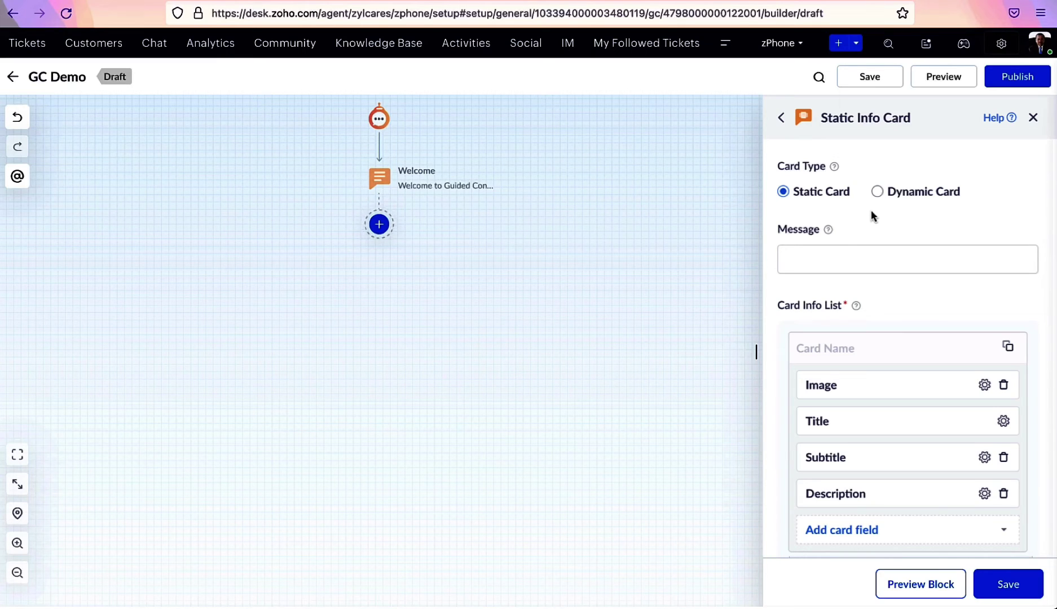
Write the info card message 'Please take a look at our product features' and name it Product Details
click(846, 252)
text(Please take a loo)
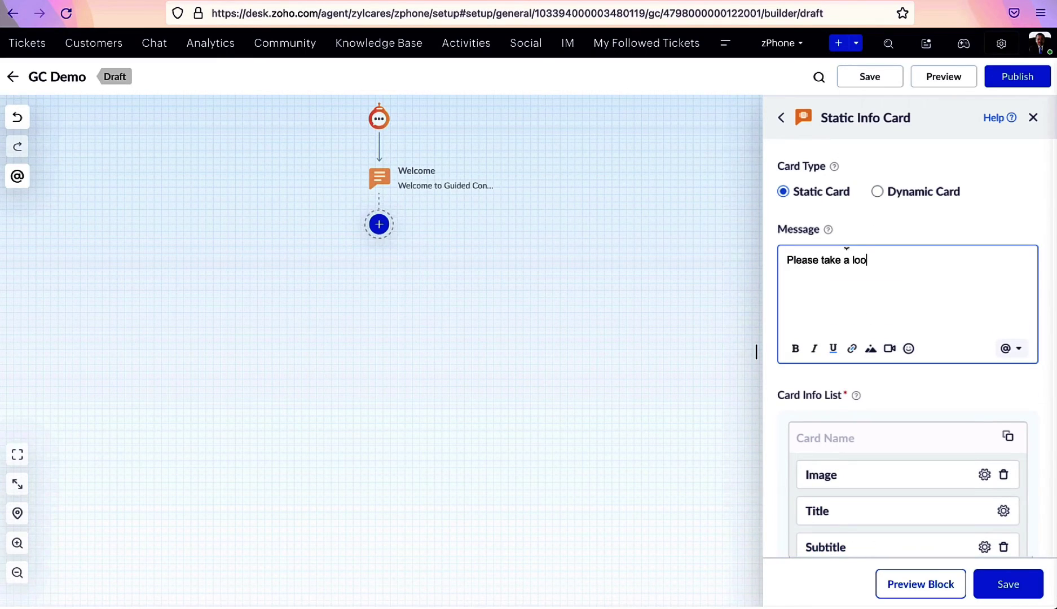
text(k at our product features)
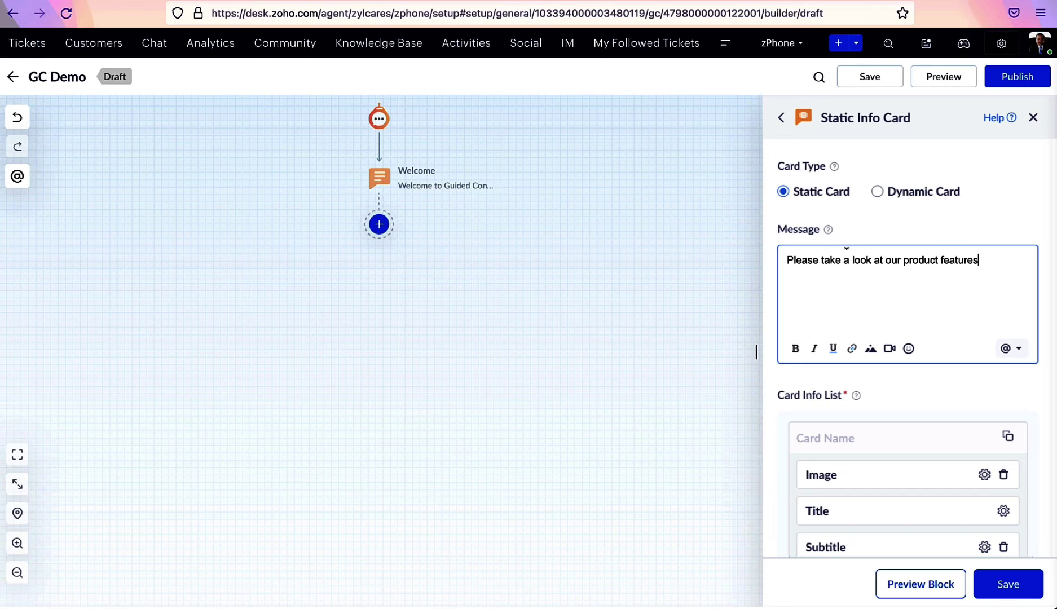
scroll(844, 379, down, 3)
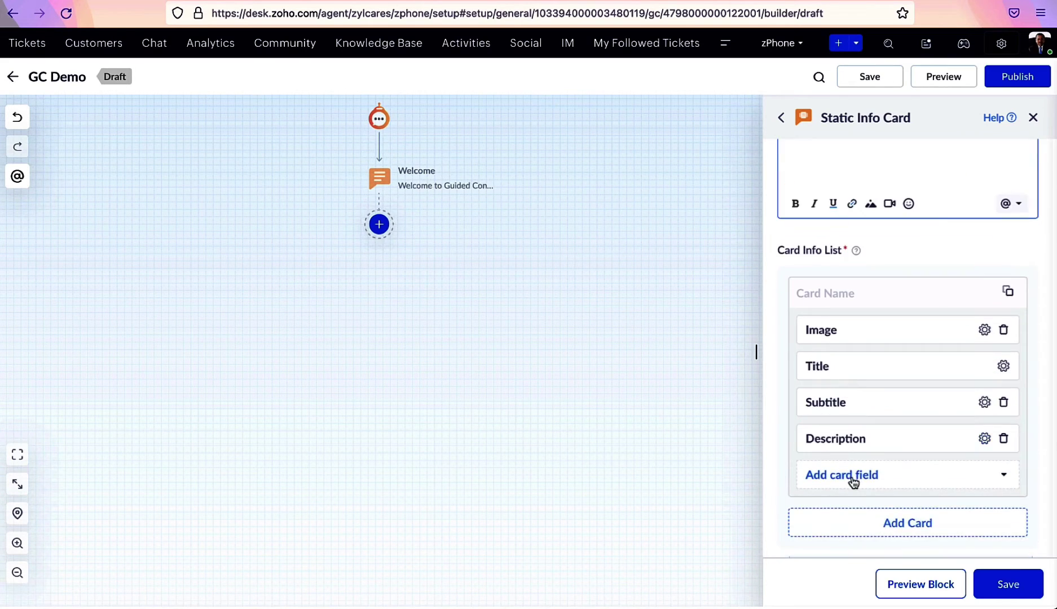
scroll(854, 482, down, 1)
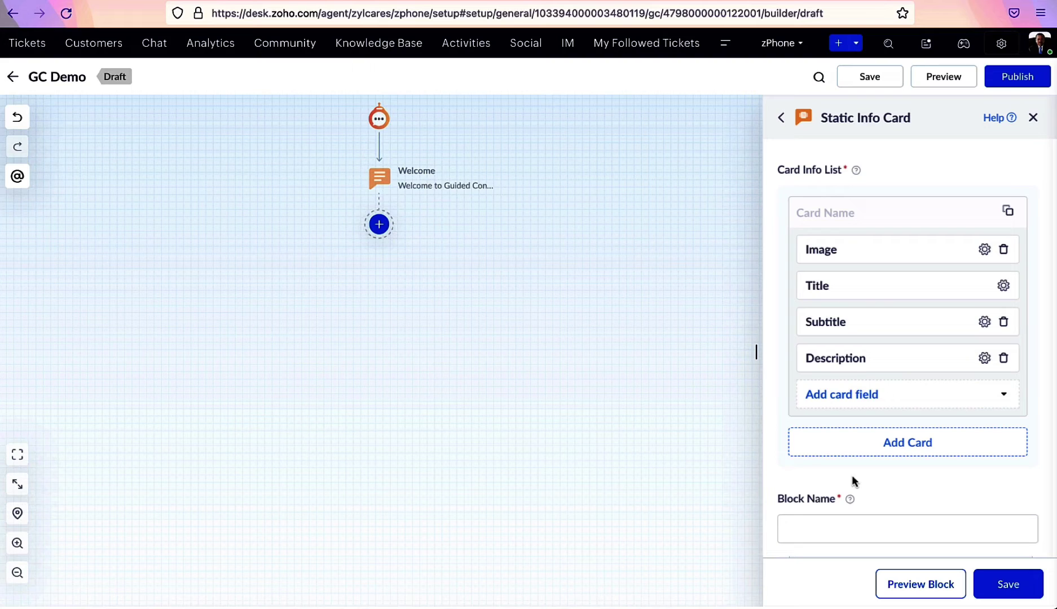
click(856, 402)
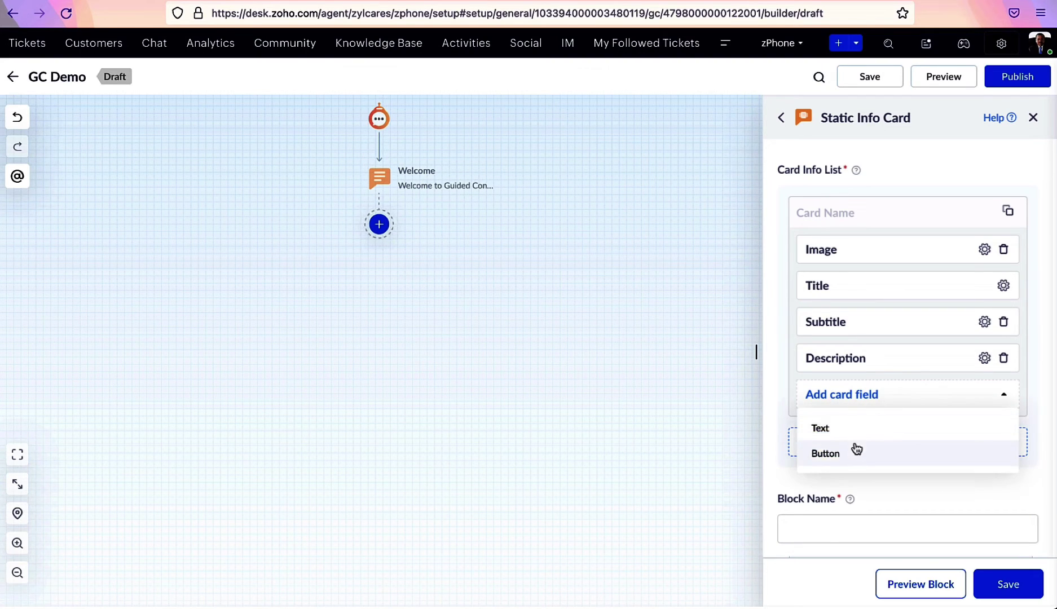
click(844, 527)
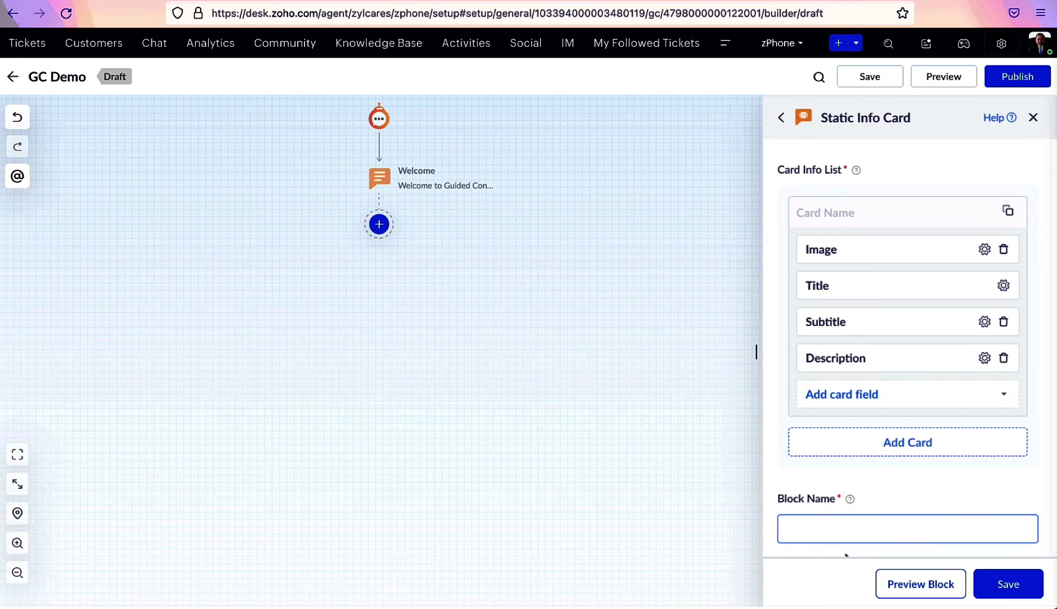
text(Product Details)
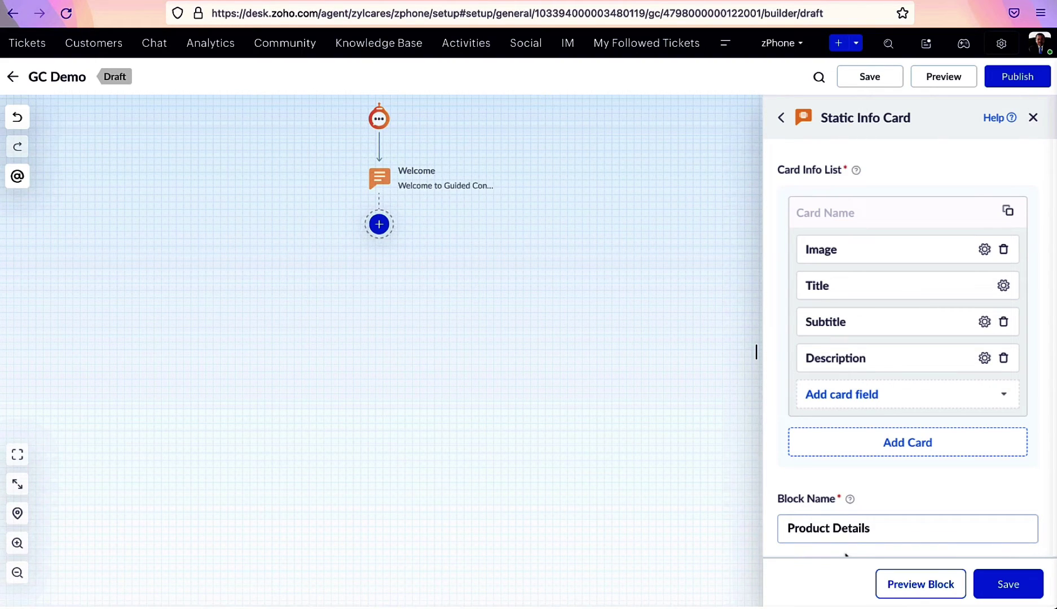
Preview the product cards, paging from Zplus to Z31
click(908, 581)
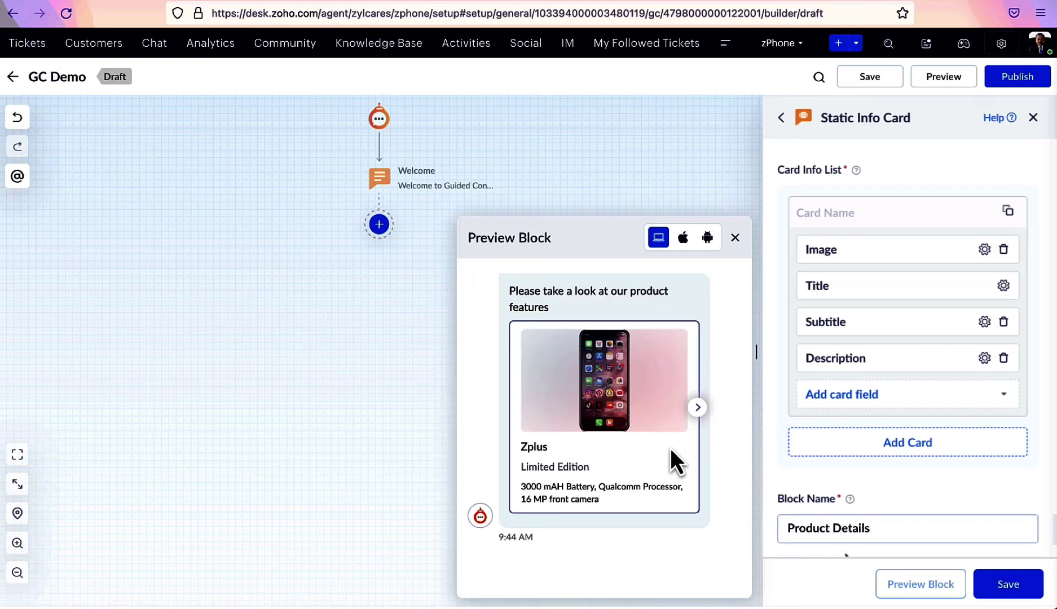
click(698, 407)
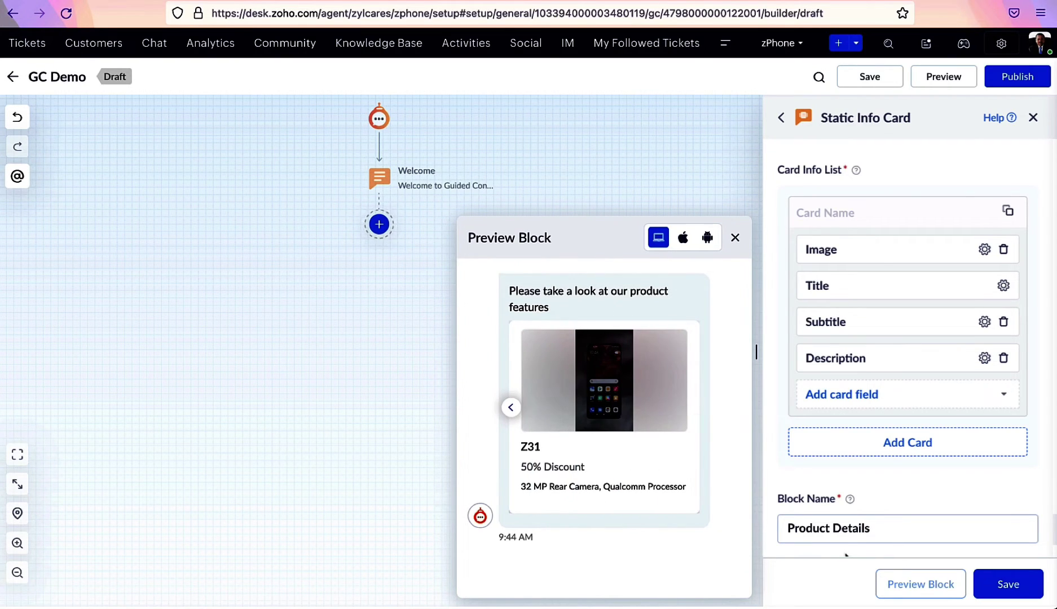
click(735, 238)
Save the Product Details card and add an Email question block after it
click(1010, 585)
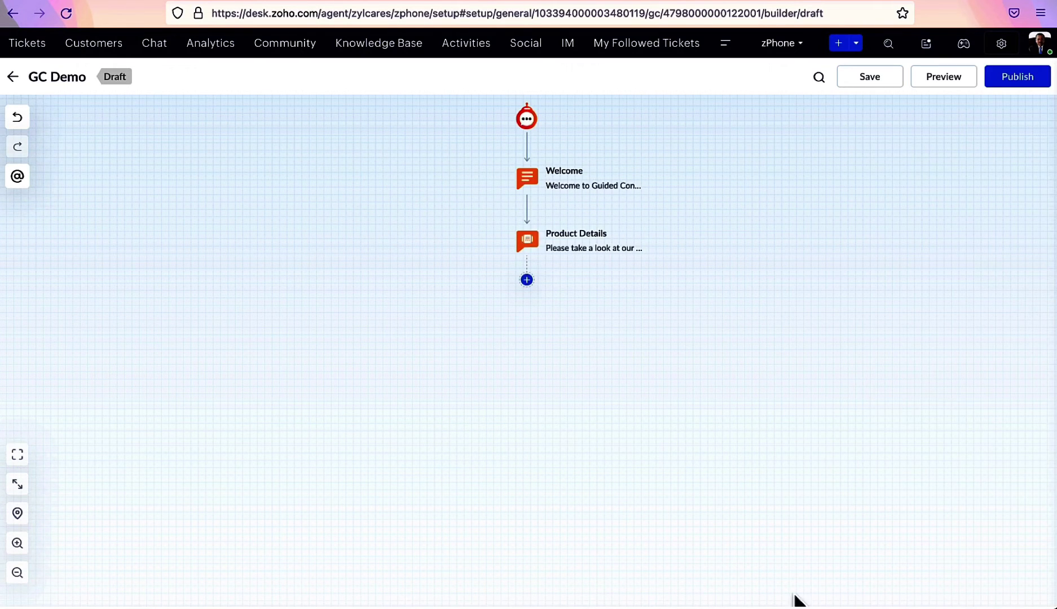
click(527, 280)
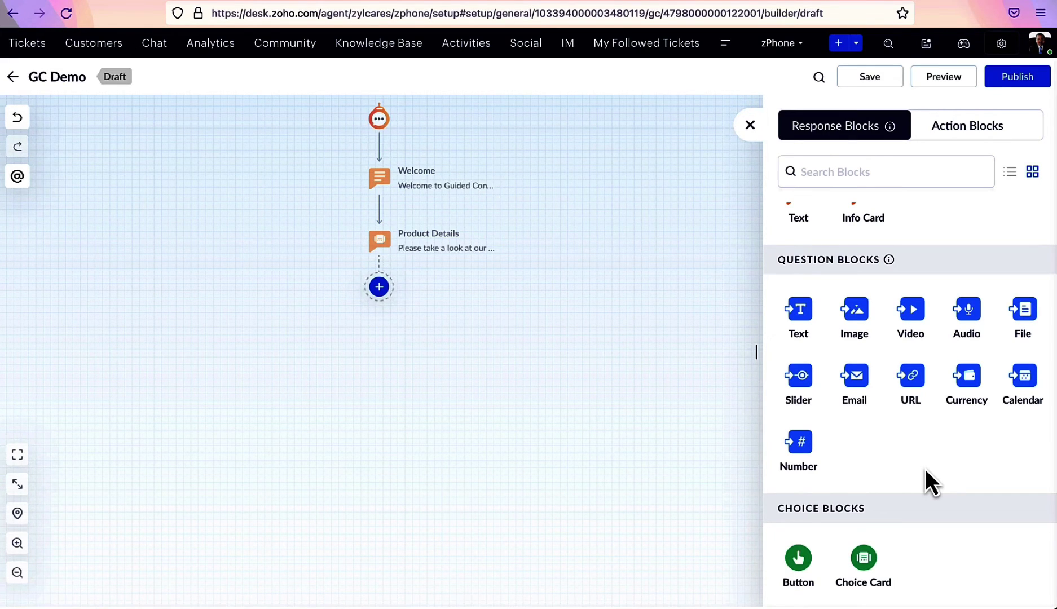
scroll(926, 470, up, 2)
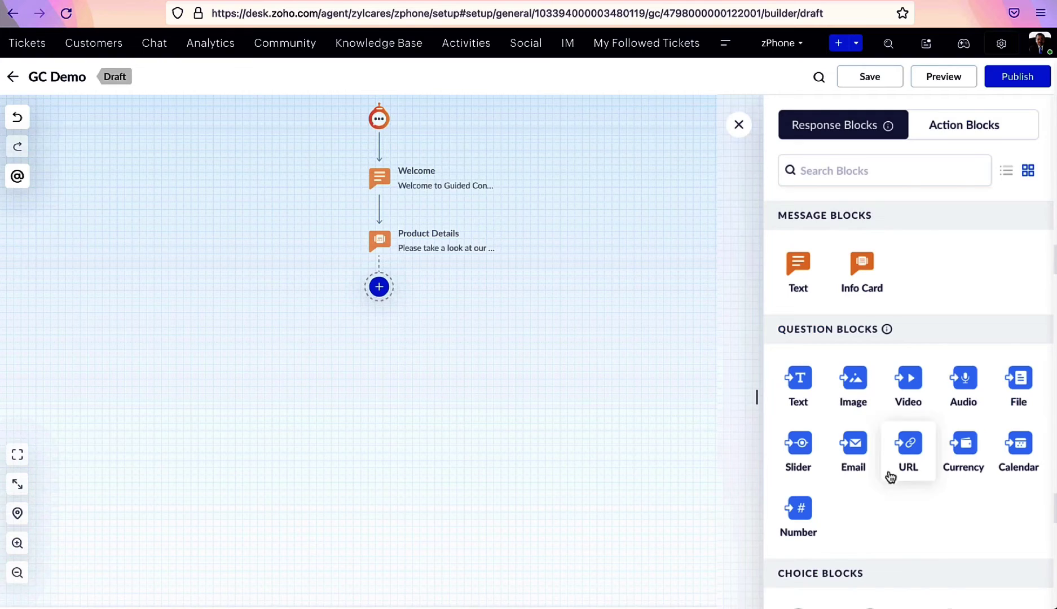
click(854, 446)
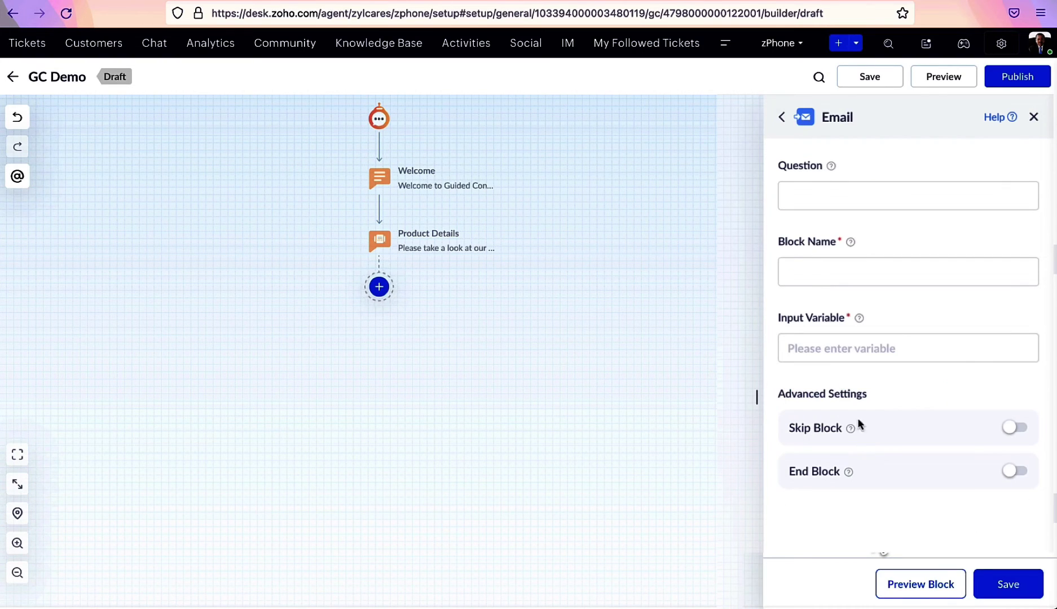
Ask 'Please enter your email', name the block Email, store it in the Email variable, and enable Skip Block
click(805, 203)
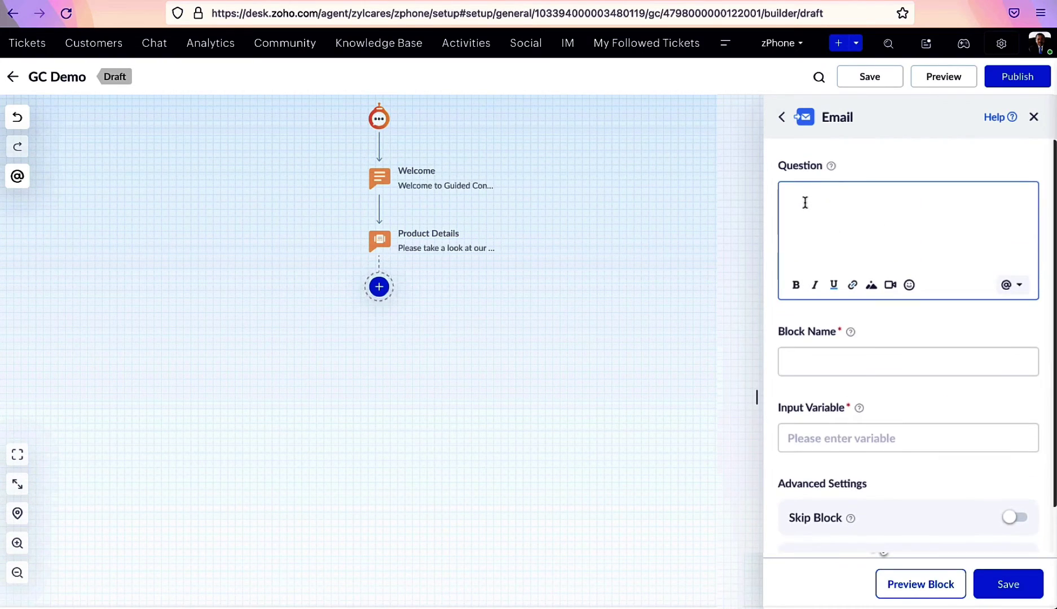
text(Please enter your email)
click(792, 317)
click(789, 274)
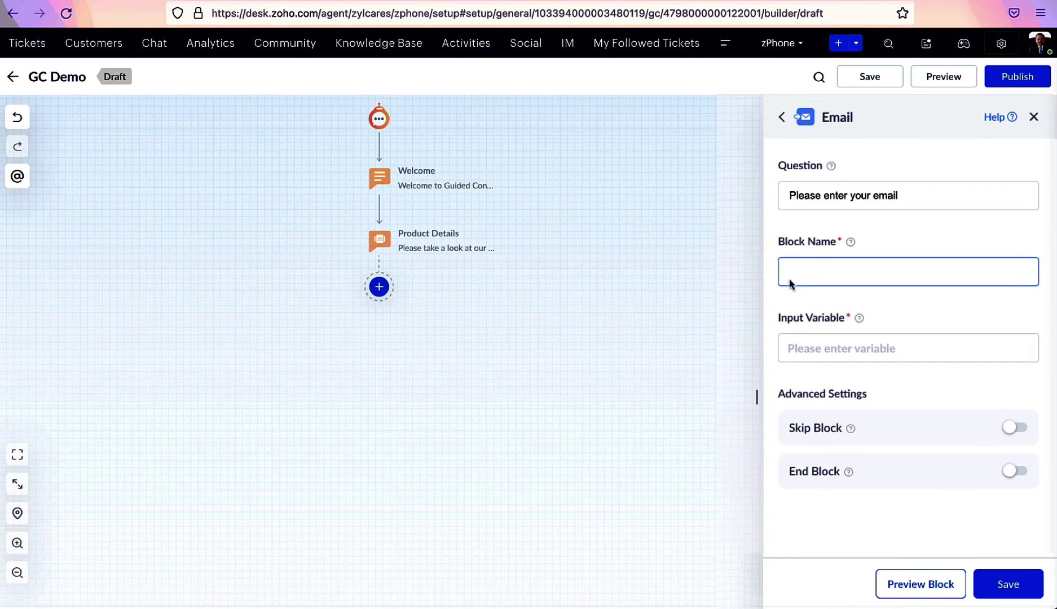
text(Email)
click(793, 310)
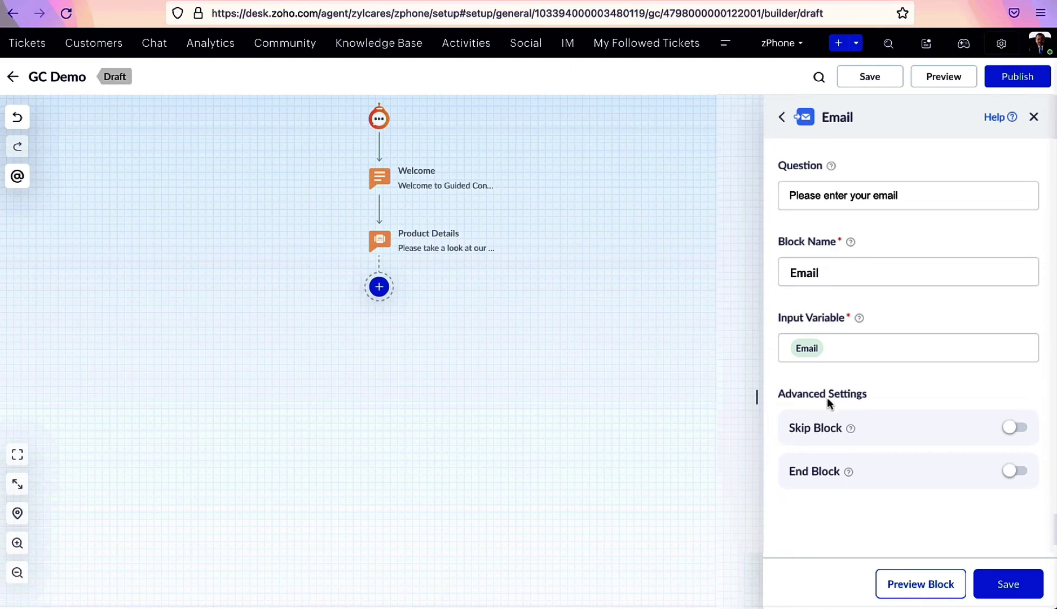
click(1016, 435)
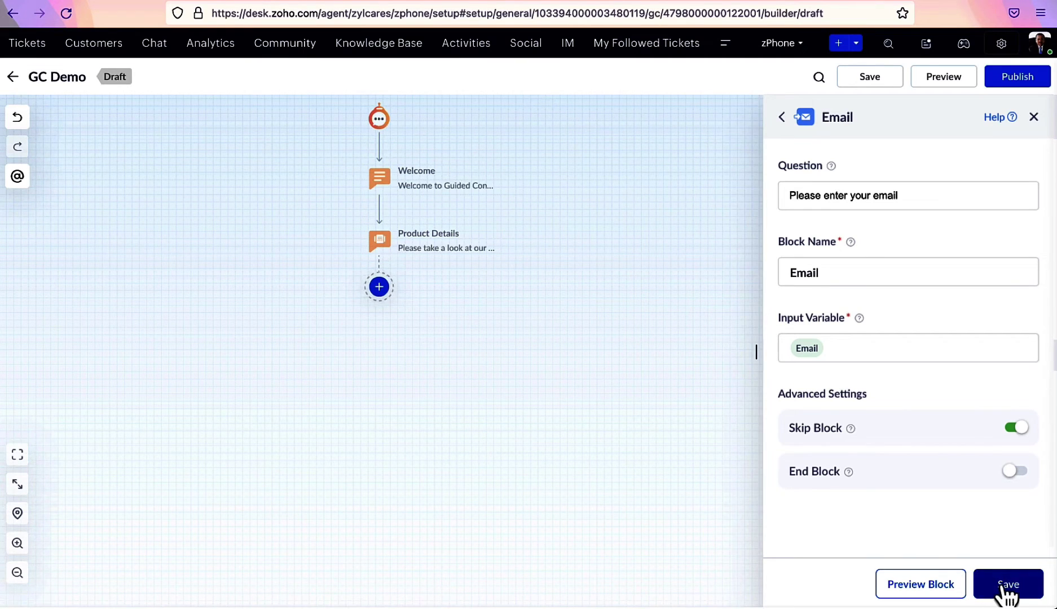
Preview the Email block and test it with a sample email address
click(931, 590)
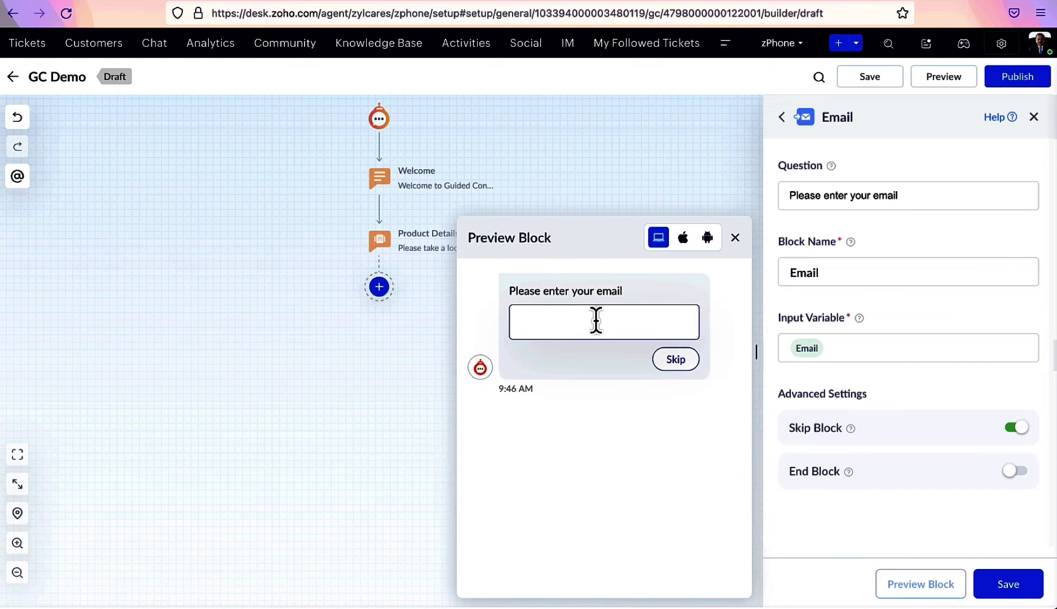
click(597, 320)
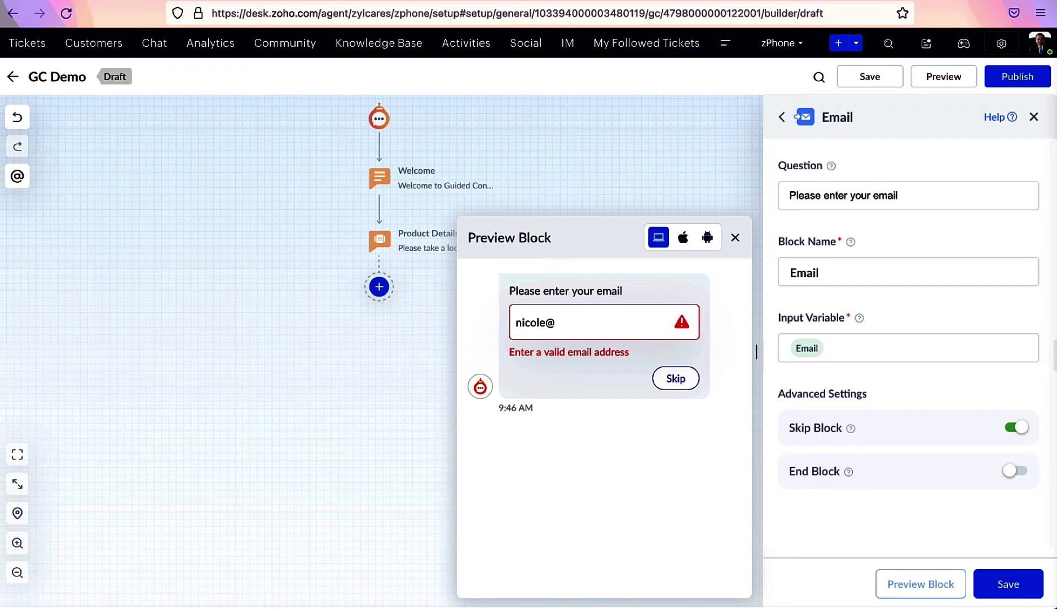
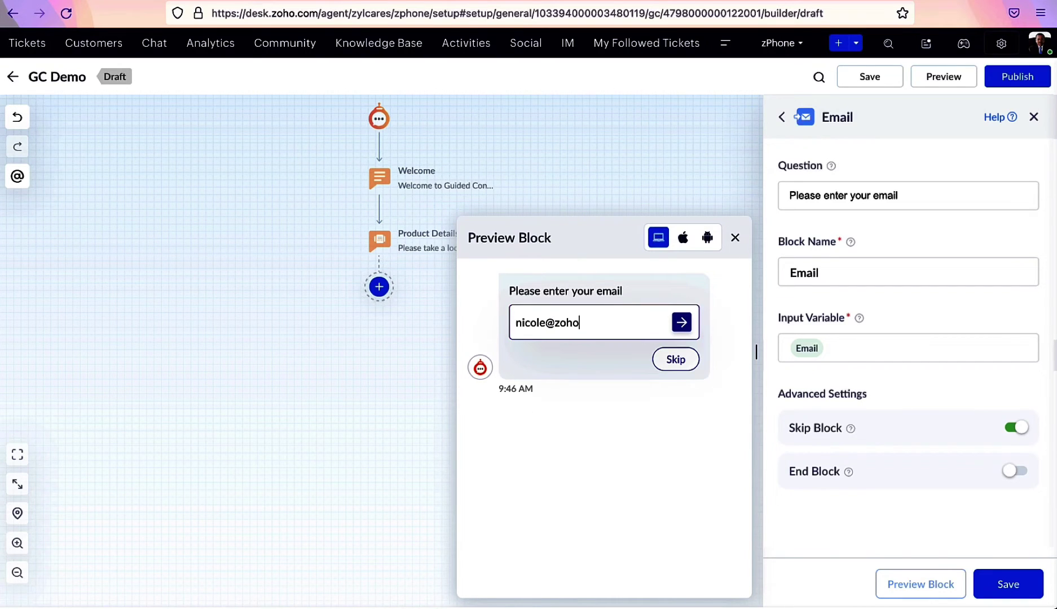
Save the Email block and add a plain text button choice block after it
click(1009, 584)
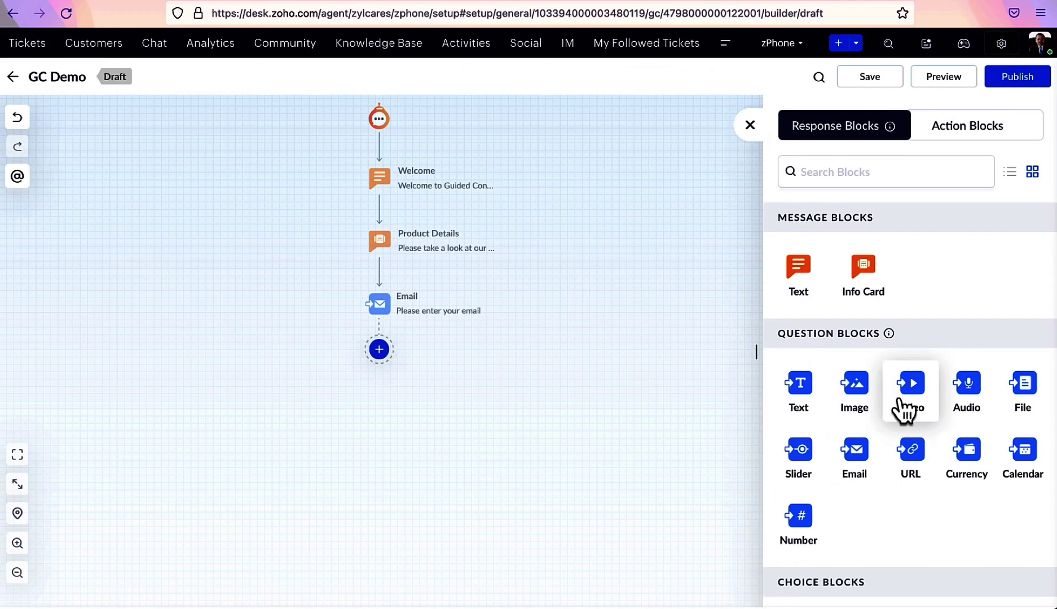
scroll(842, 507, down, 2)
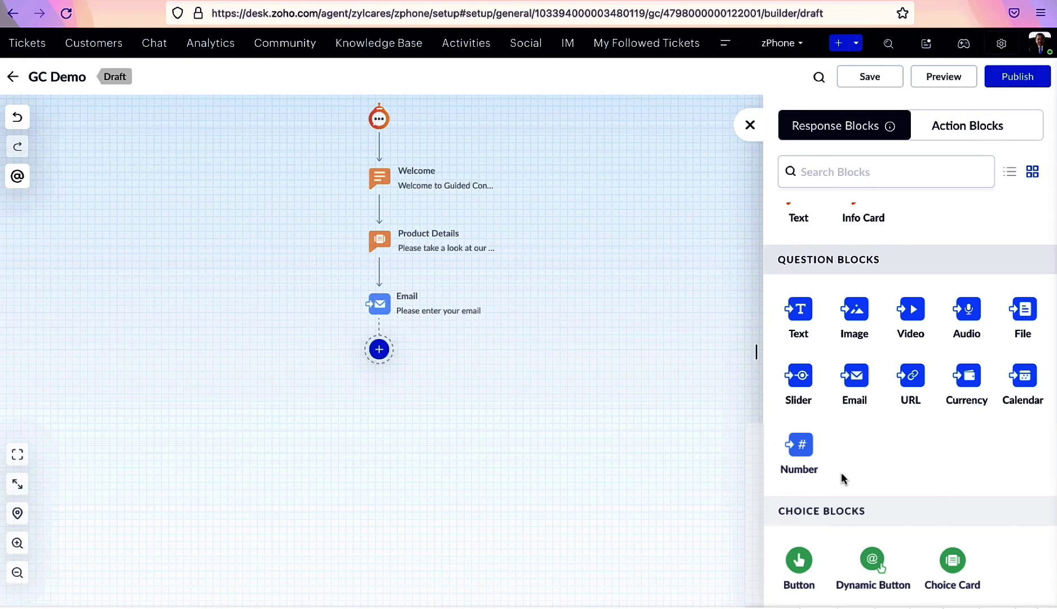
click(799, 562)
click(1033, 207)
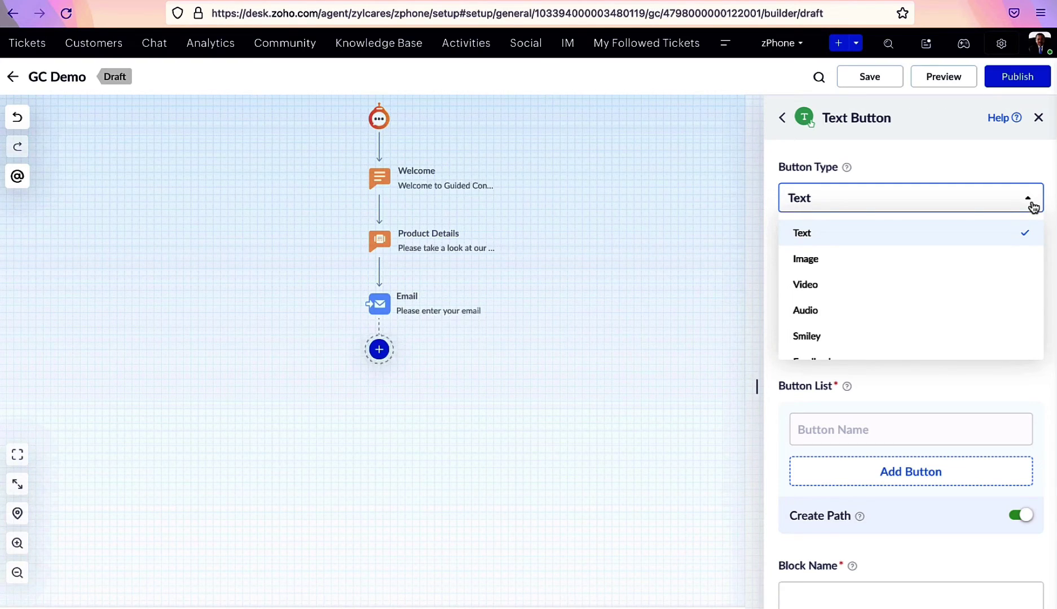
click(1019, 229)
Add Confirm, Edit and Cancel buttons, name the block Confirmation, and save it
click(911, 429)
text(Confirm)
click(917, 470)
text(Edit)
click(915, 511)
text(Cancel)
key(Tab)
text(Confirmation)
click(873, 411)
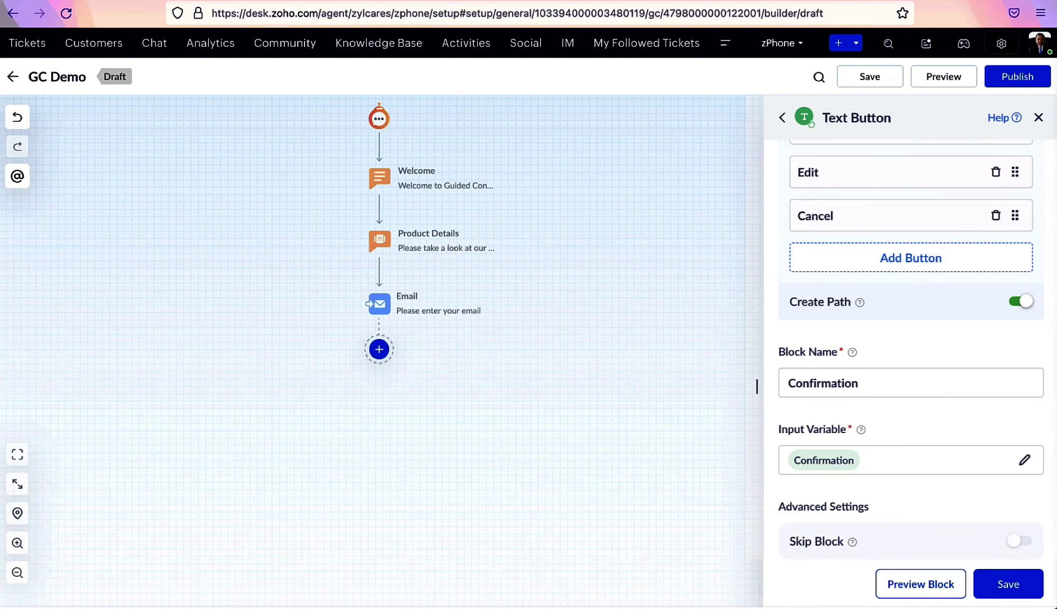
click(1013, 590)
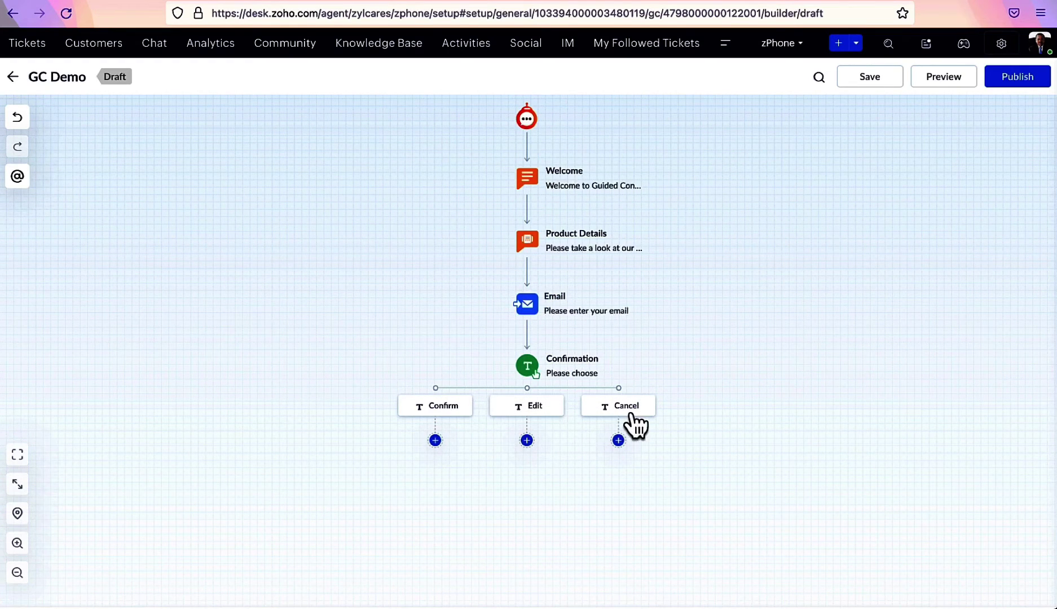
Add a choice card block and browse the insertable variables for its question
click(435, 440)
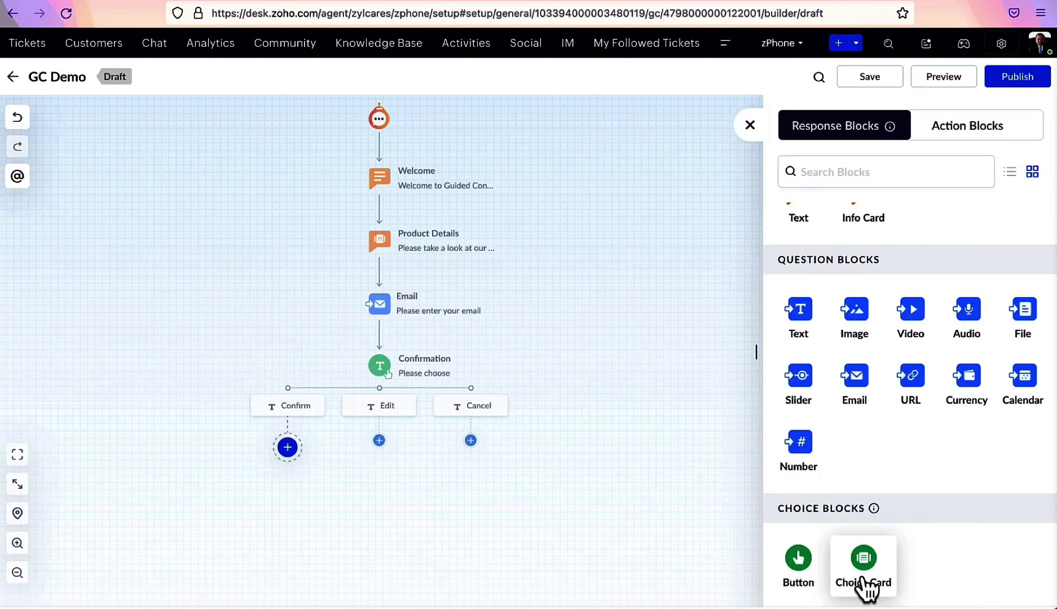
click(863, 584)
click(972, 262)
click(1013, 352)
click(983, 480)
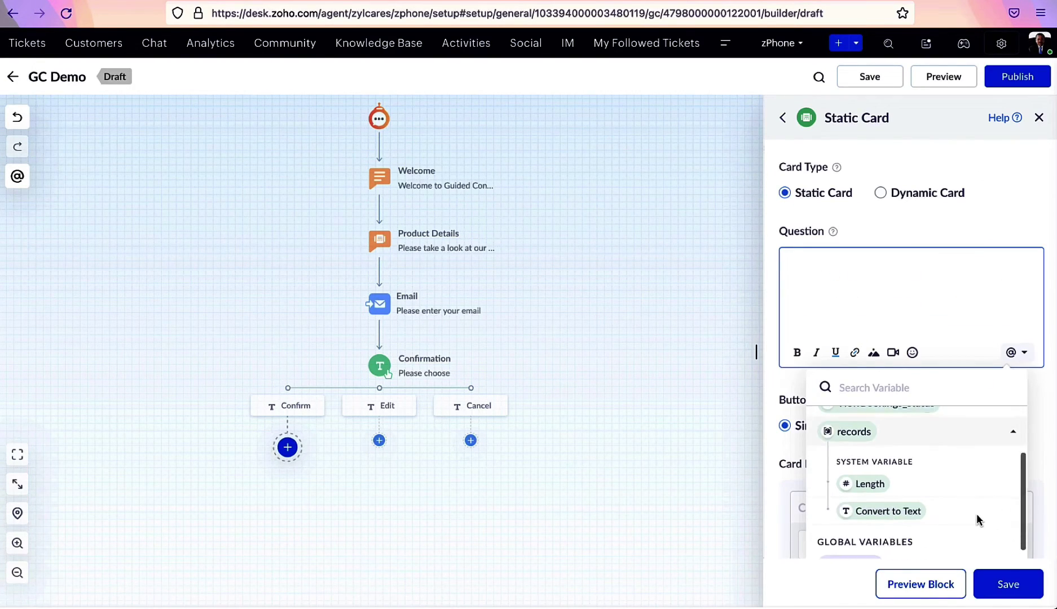
click(1037, 546)
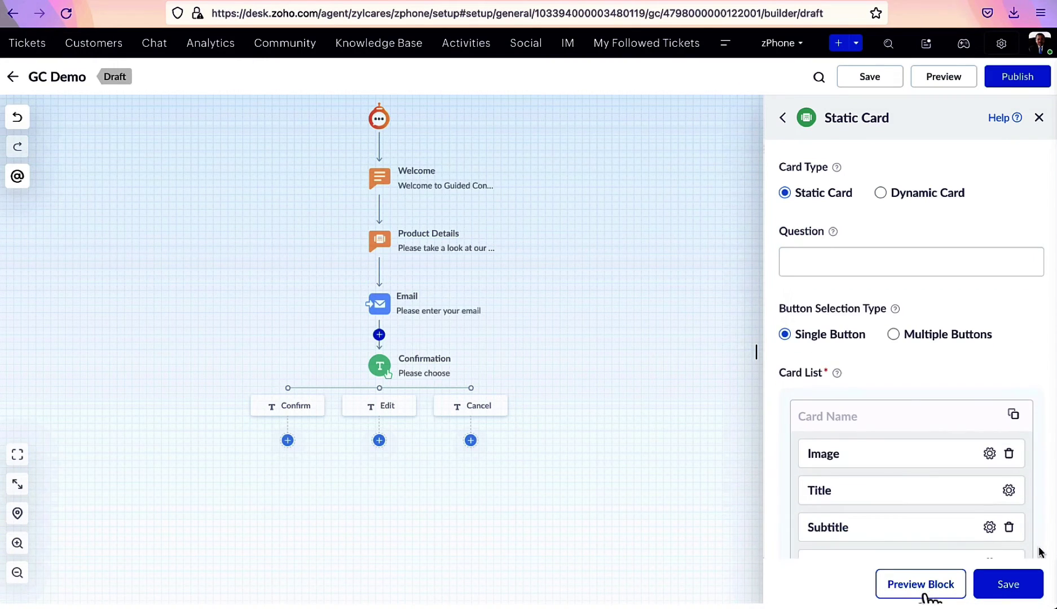
Preview the dish cards, paging through to Red Sauce Pasta and picking it
click(917, 587)
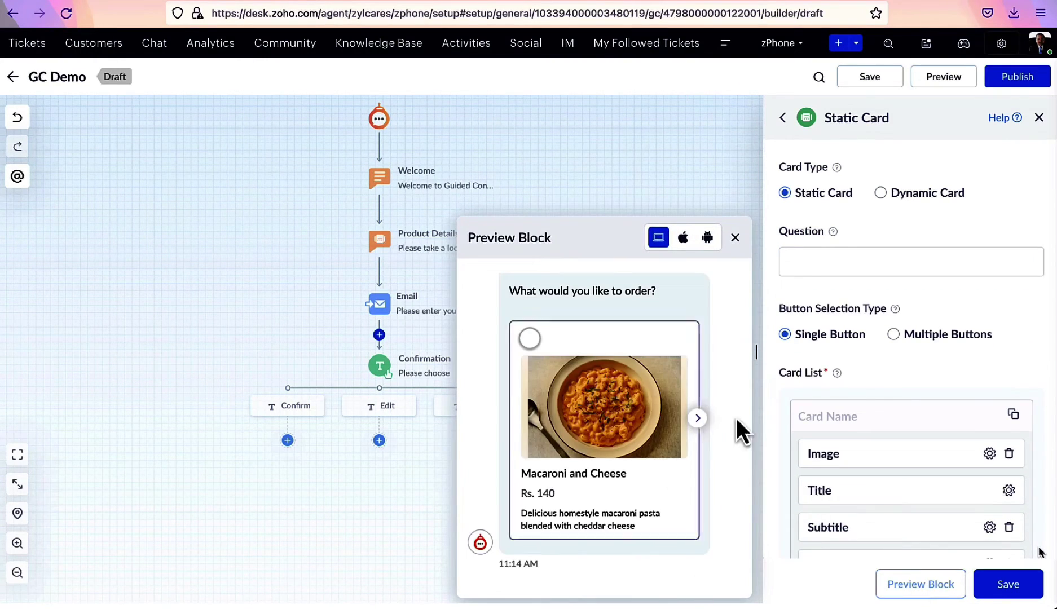
click(698, 419)
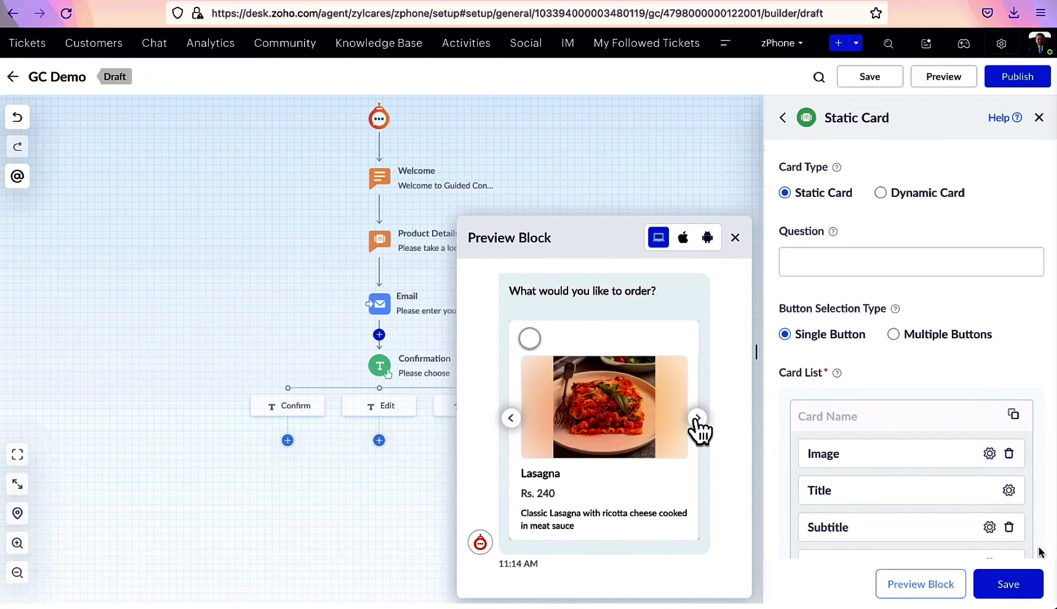
click(698, 419)
click(529, 340)
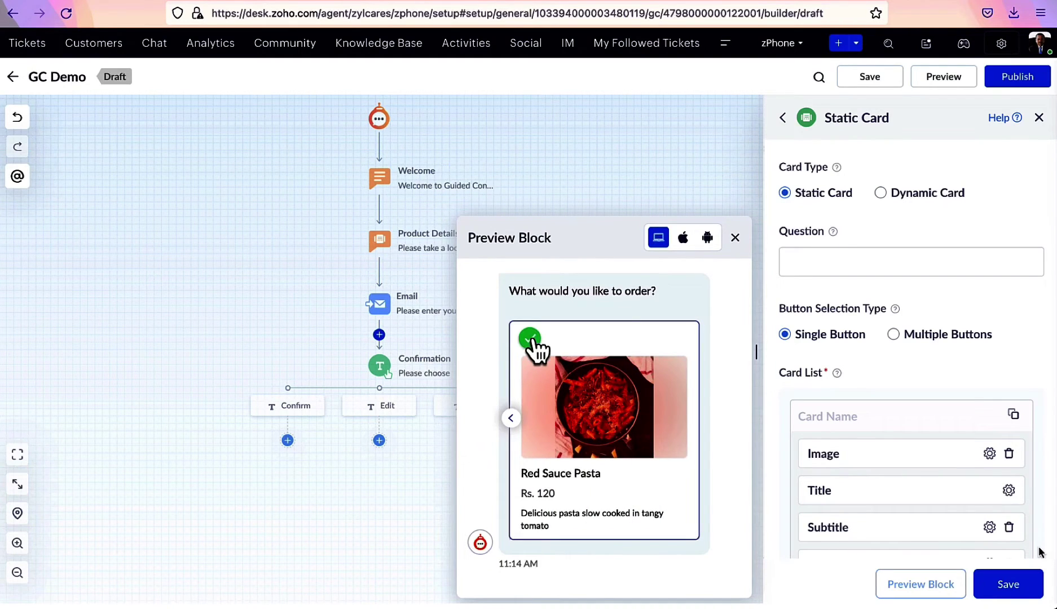
click(735, 238)
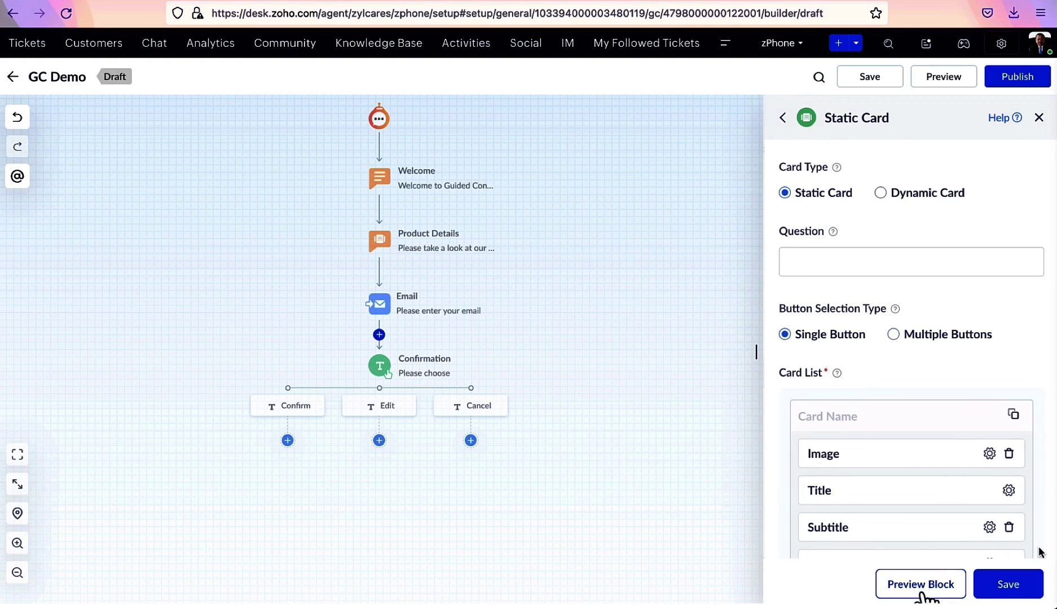
Preview again selecting Macaroni and Cheese and Lasagna, then save the Menu Card block
click(926, 594)
click(530, 340)
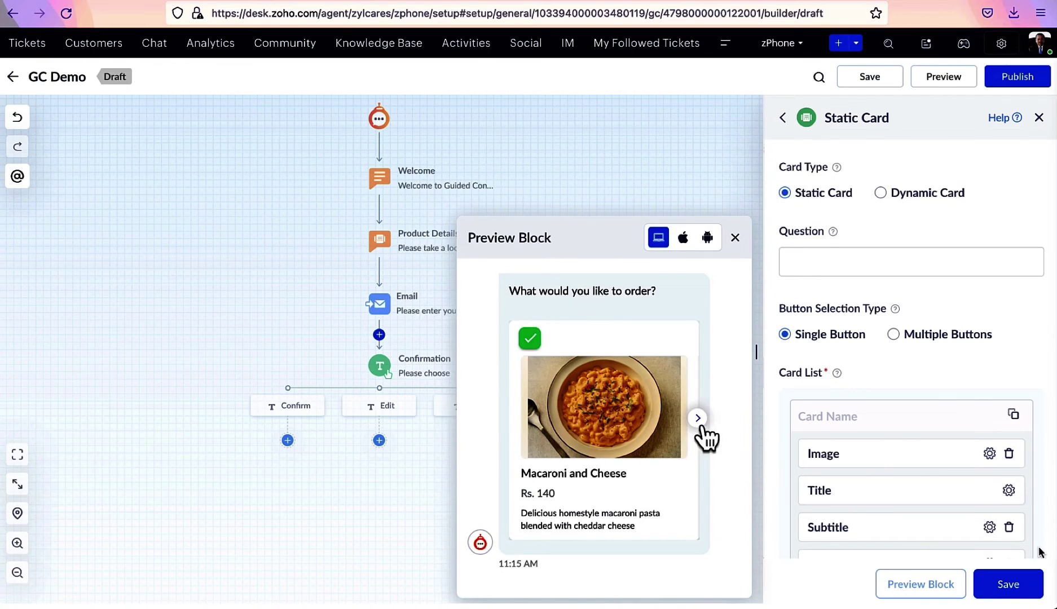
click(699, 422)
click(529, 339)
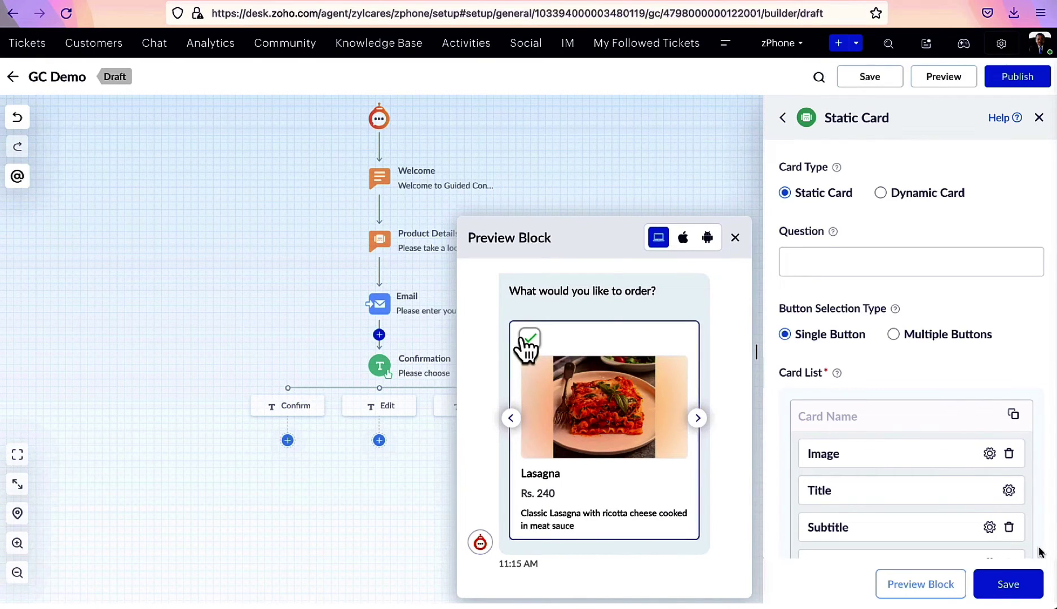
click(1009, 584)
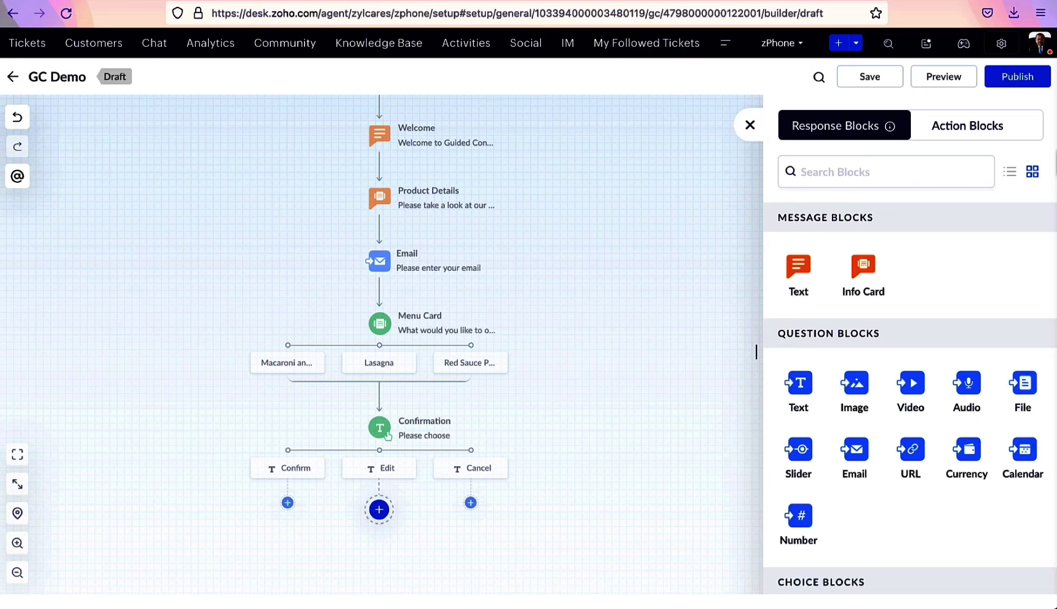
Switch the block palette to Action Blocks for the step under Edit
click(978, 141)
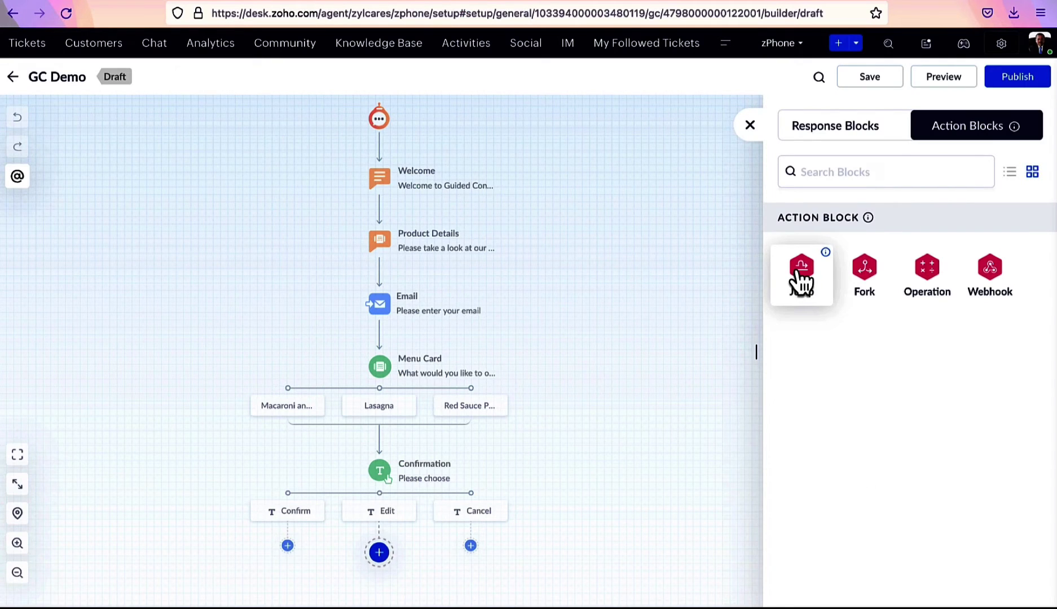
Add a 'Jump to menu card' block targeting GC Demo's Menu Card block and save it
click(801, 276)
click(818, 206)
text(Jump to menu card)
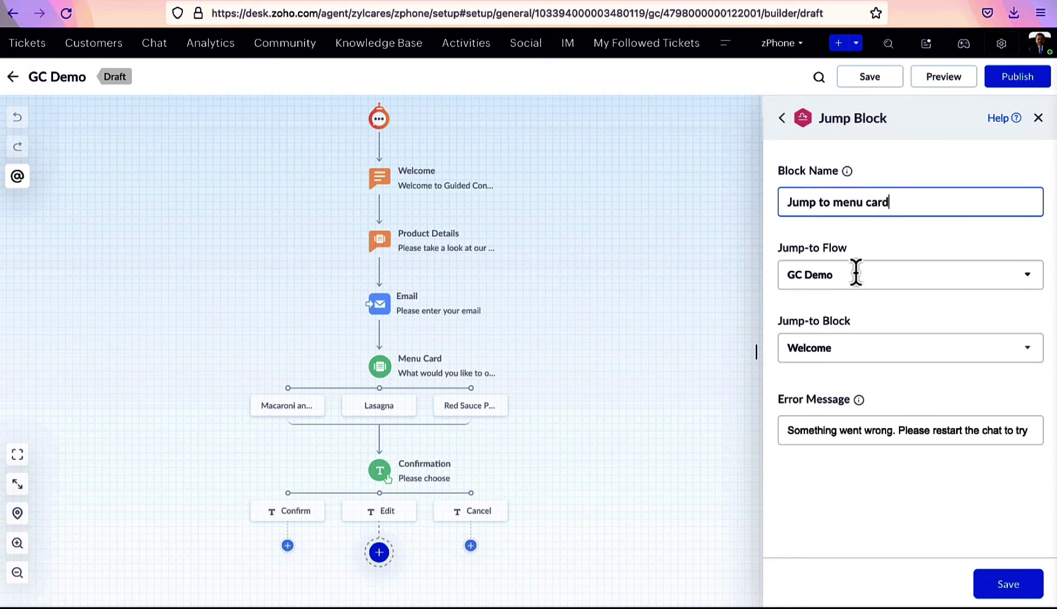
click(857, 274)
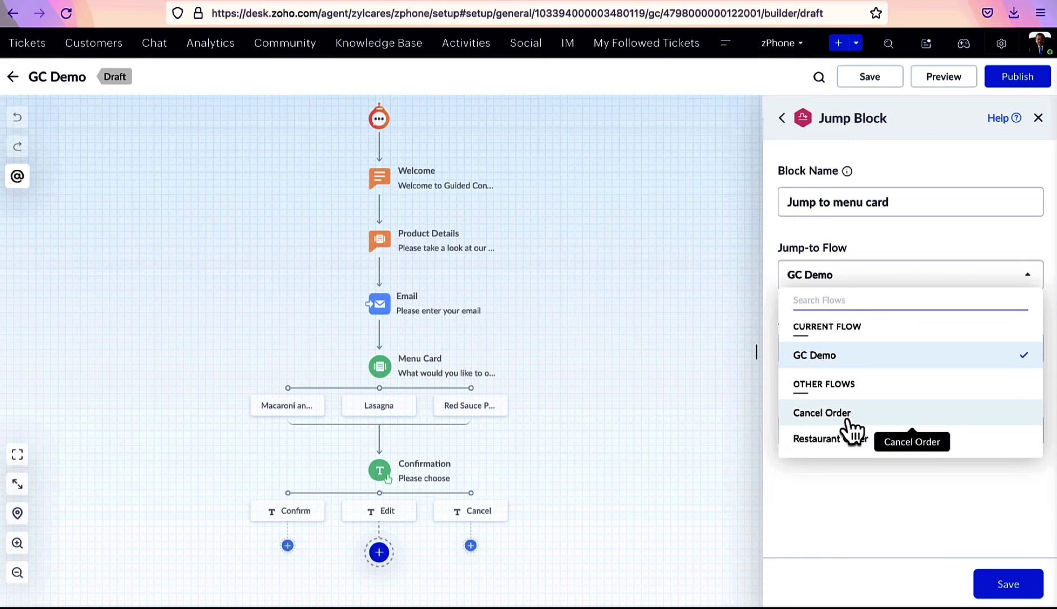
scroll(852, 432, down, 3)
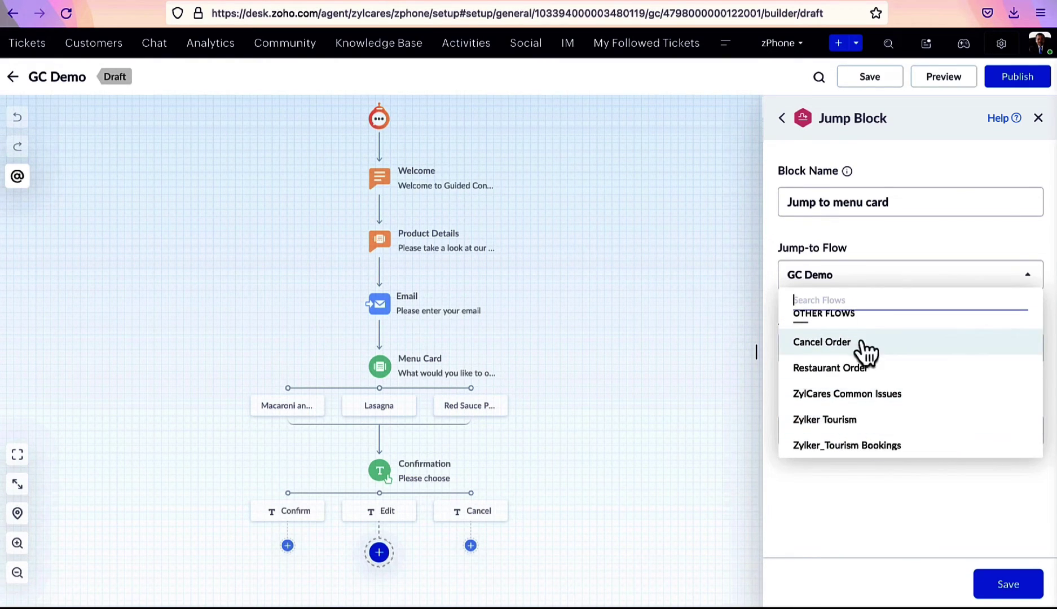
click(843, 276)
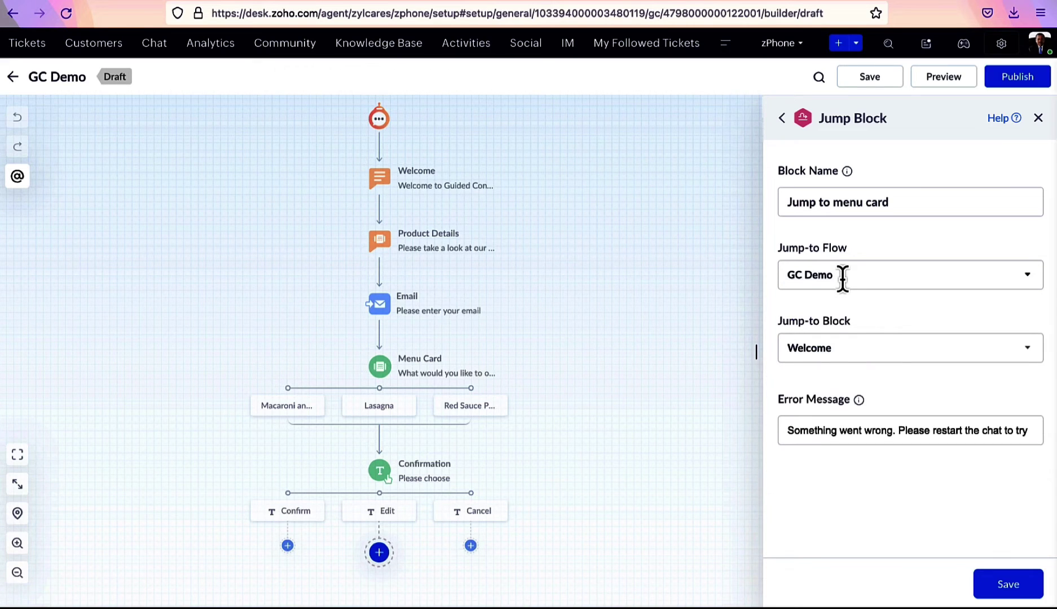
click(870, 361)
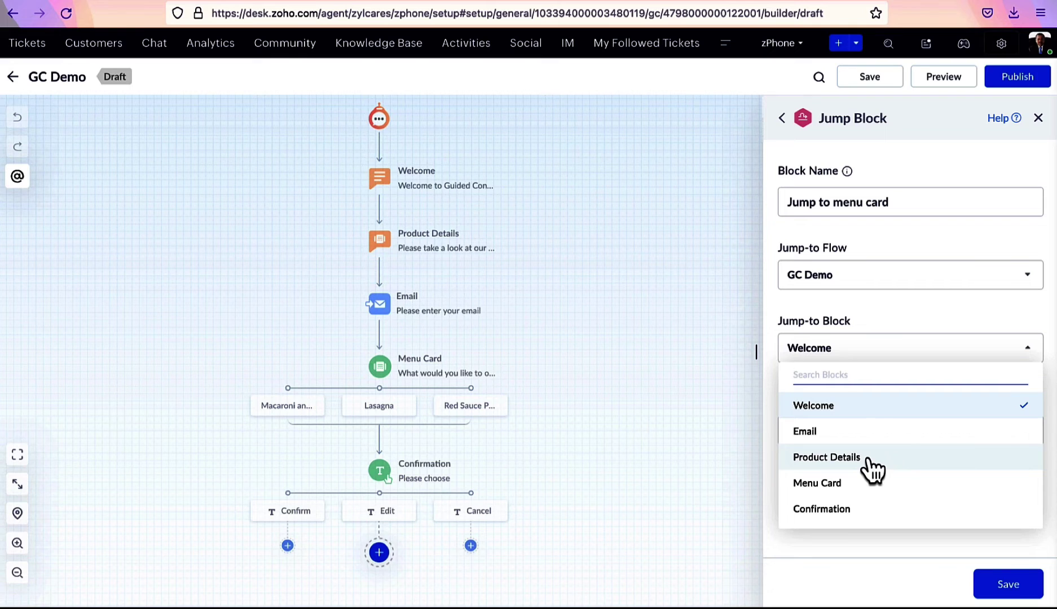
click(848, 487)
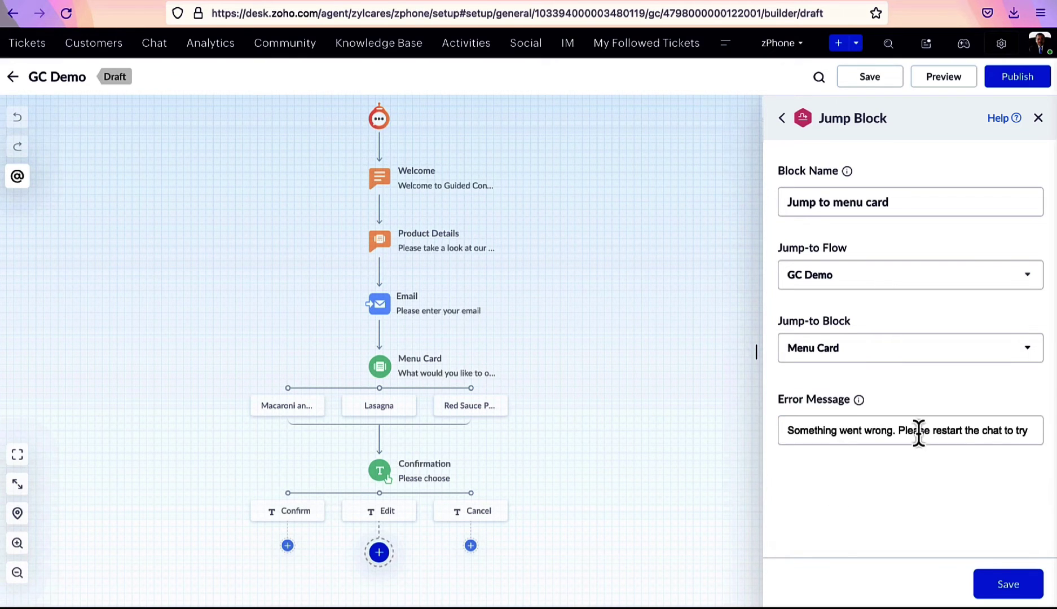
click(1009, 590)
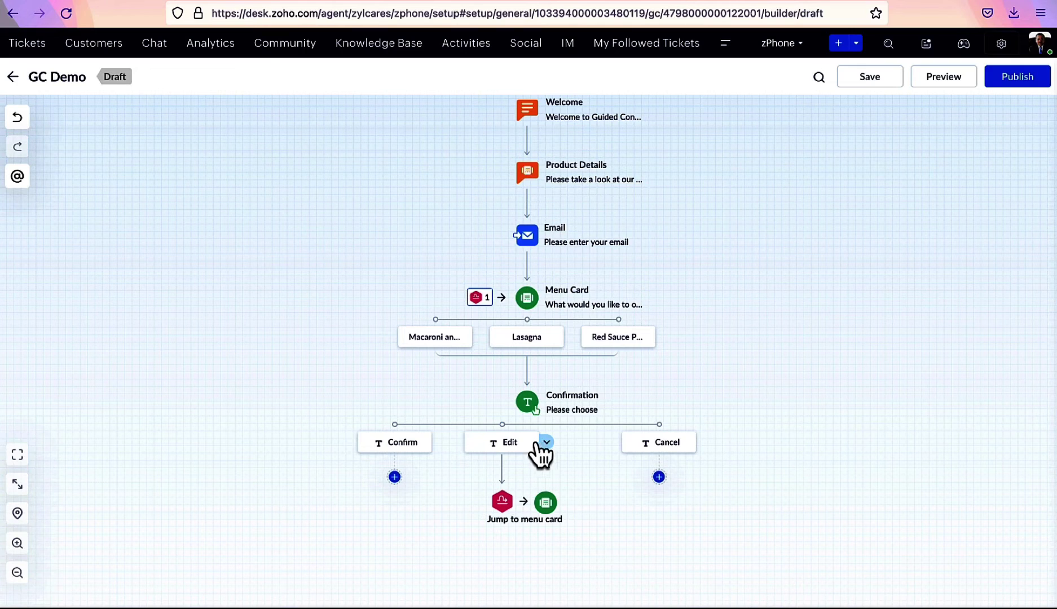
Bring up the GC Demo draft containing Welcome, Email, Phone number and Age blocks
mouse_move(524, 519)
mouse_move(485, 309)
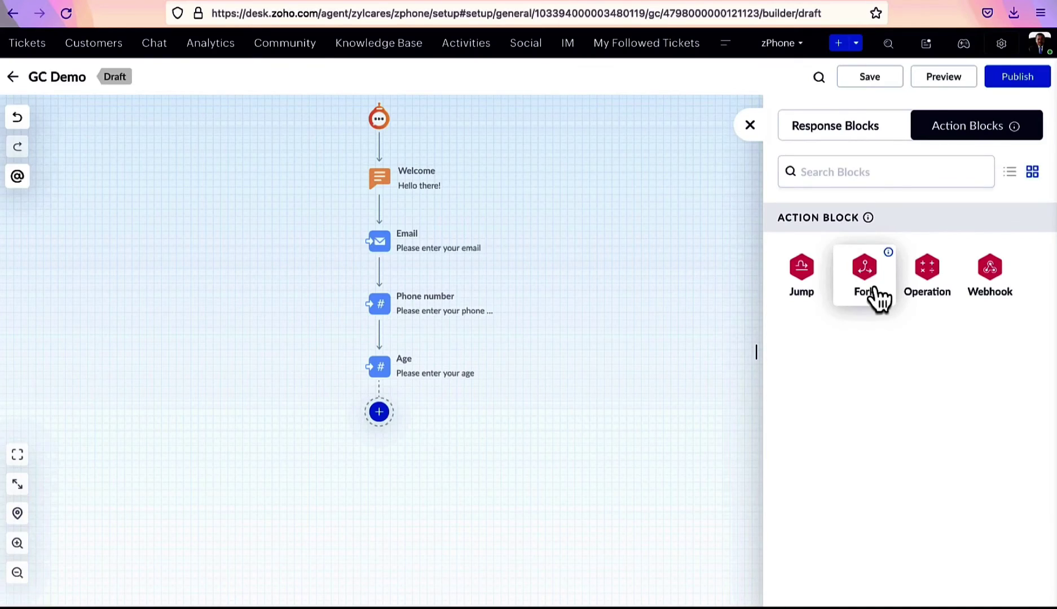
Add an 'Age group' fork whose 'less than 50' path checks Age less than 50
click(884, 293)
click(857, 201)
text(Age group)
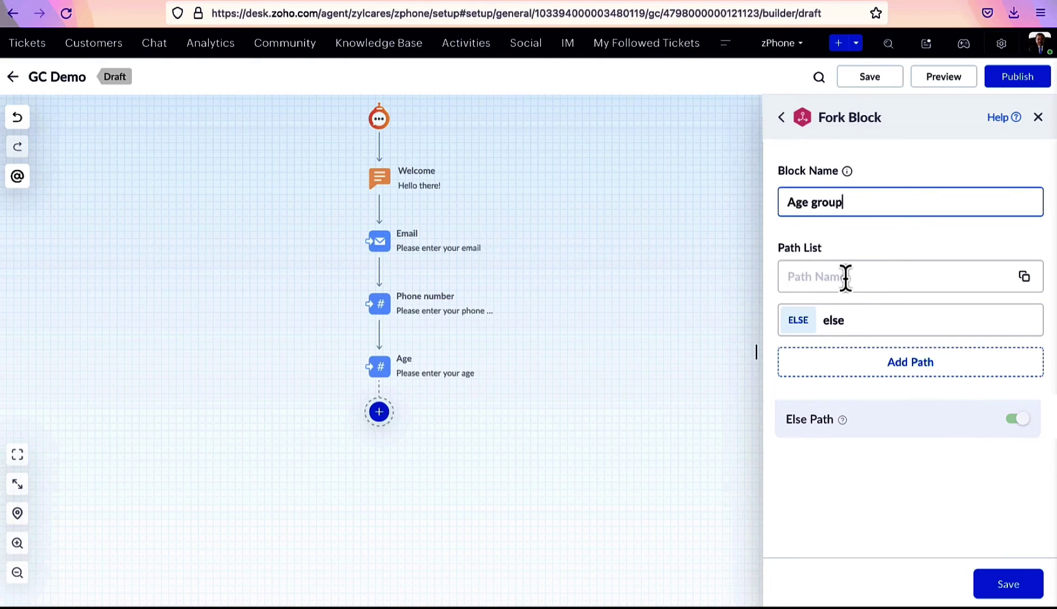
click(846, 277)
text(less than 50)
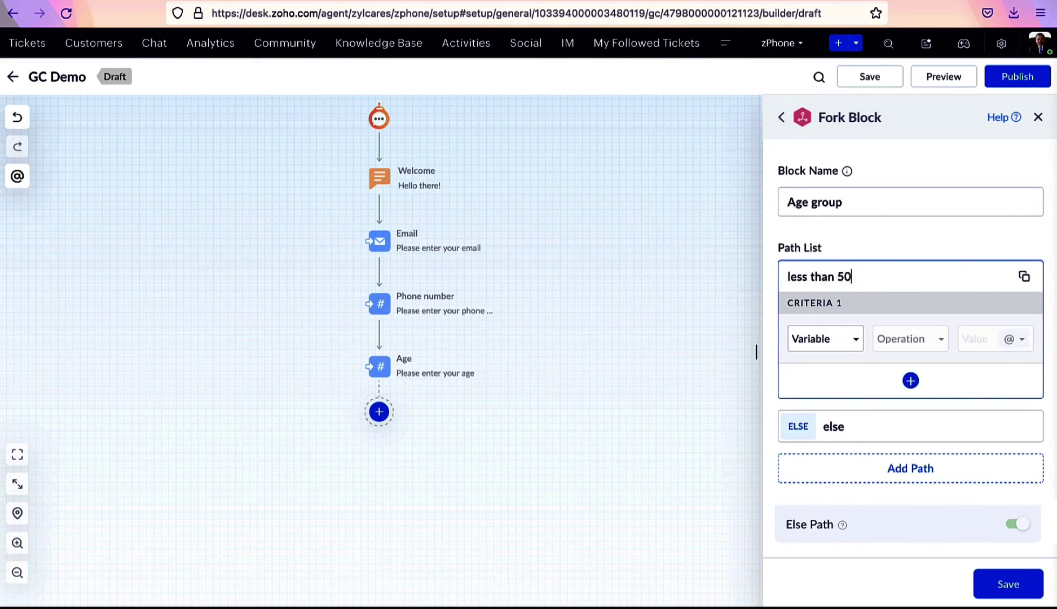
click(835, 342)
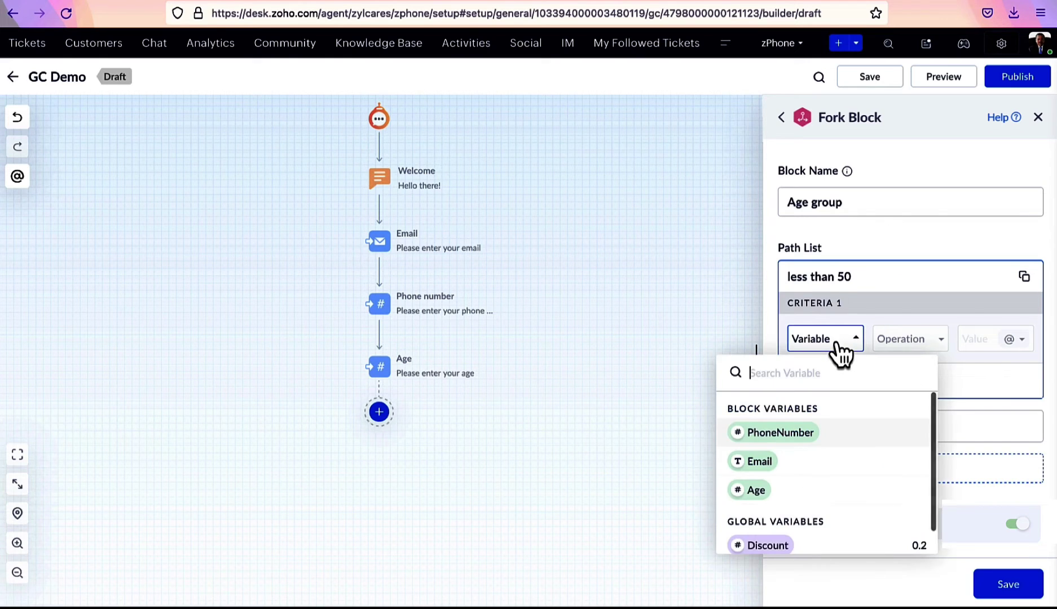
click(796, 495)
click(918, 339)
scroll(918, 483, down, 3)
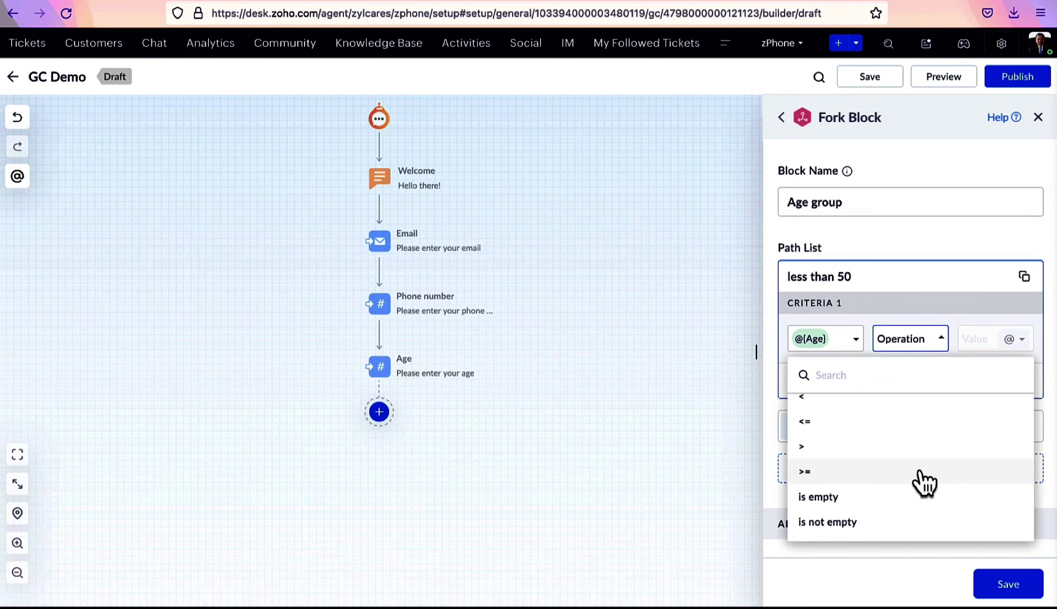
scroll(919, 472, up, 3)
click(858, 465)
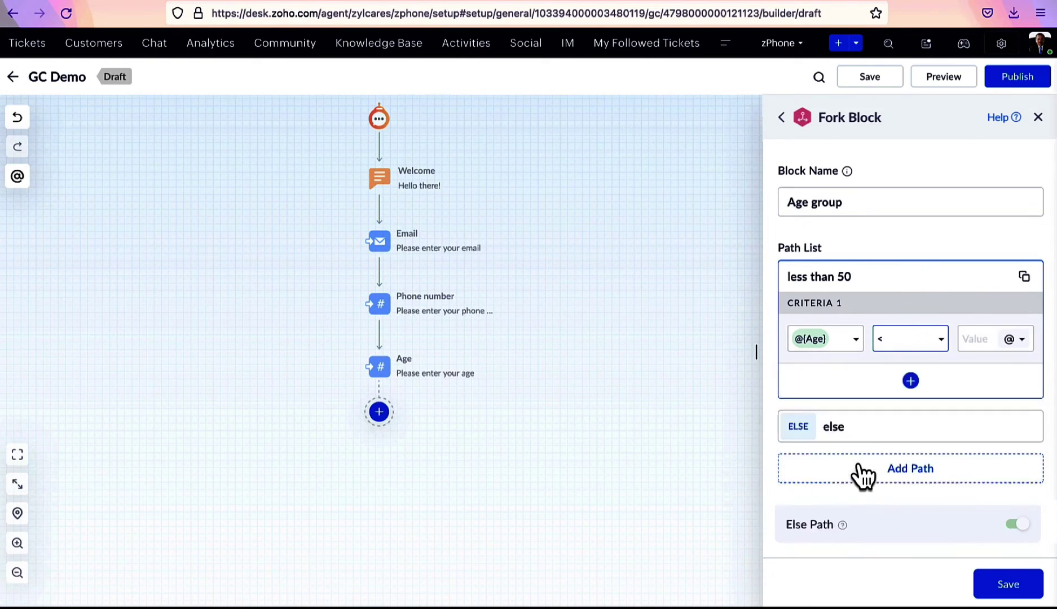
click(977, 345)
text(50)
Rename the else path to 'more than 50', remove an extra path, and save the fork
click(863, 429)
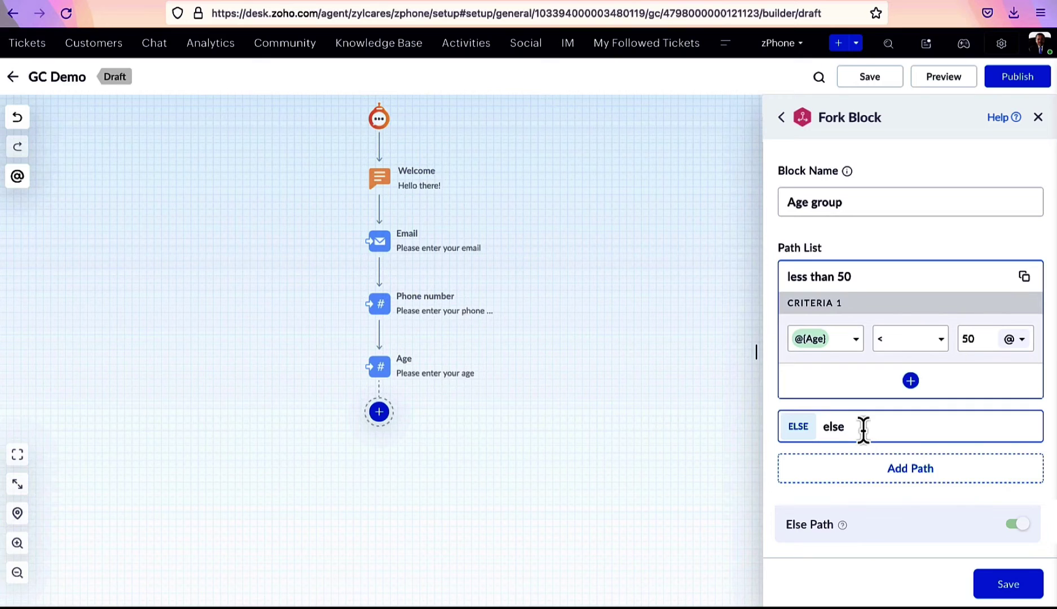
click(863, 430)
key(BackSpace)
key(BackSpace)
key(BackSpace)
key(BackSpace)
text(more than 50)
click(916, 479)
click(1005, 399)
click(1004, 587)
scroll(649, 461, down, 1)
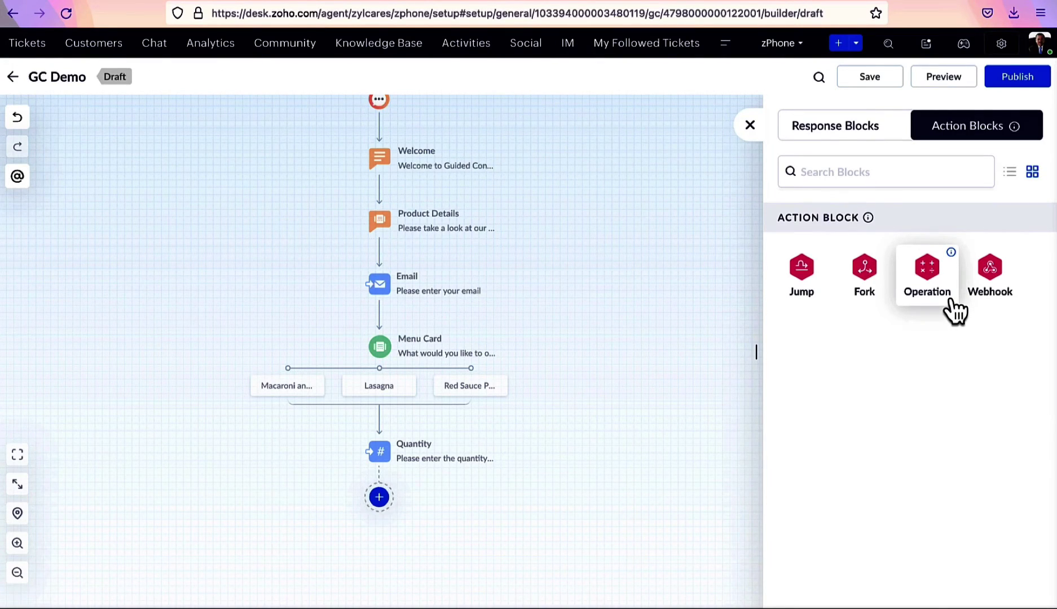
Add an Operation block building 2000 × Quantity with the Discount variable, closing the parenthesis
click(954, 310)
click(828, 280)
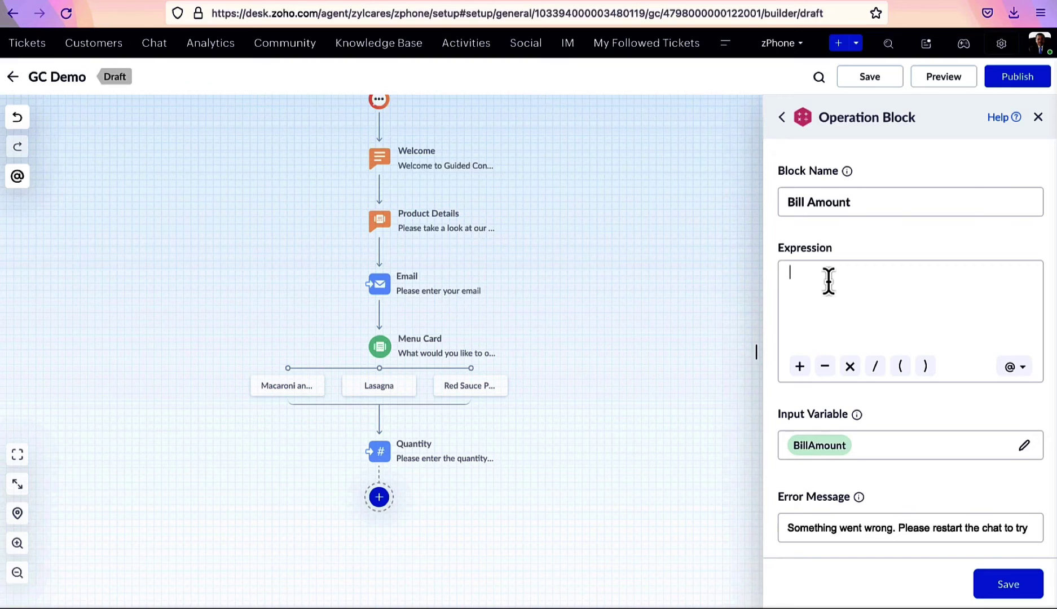
text(2000)
click(851, 366)
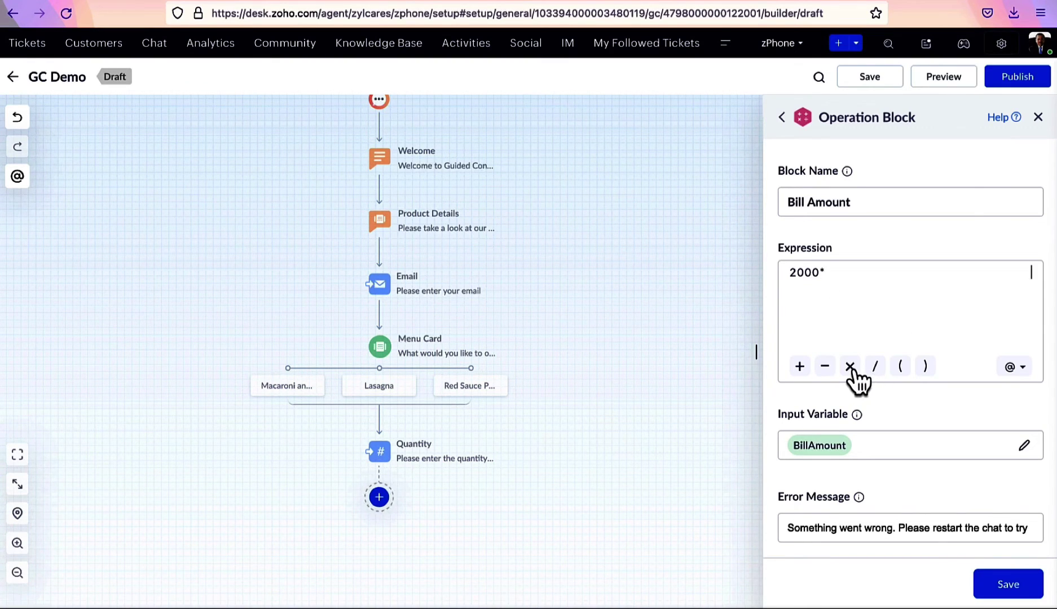
click(1010, 368)
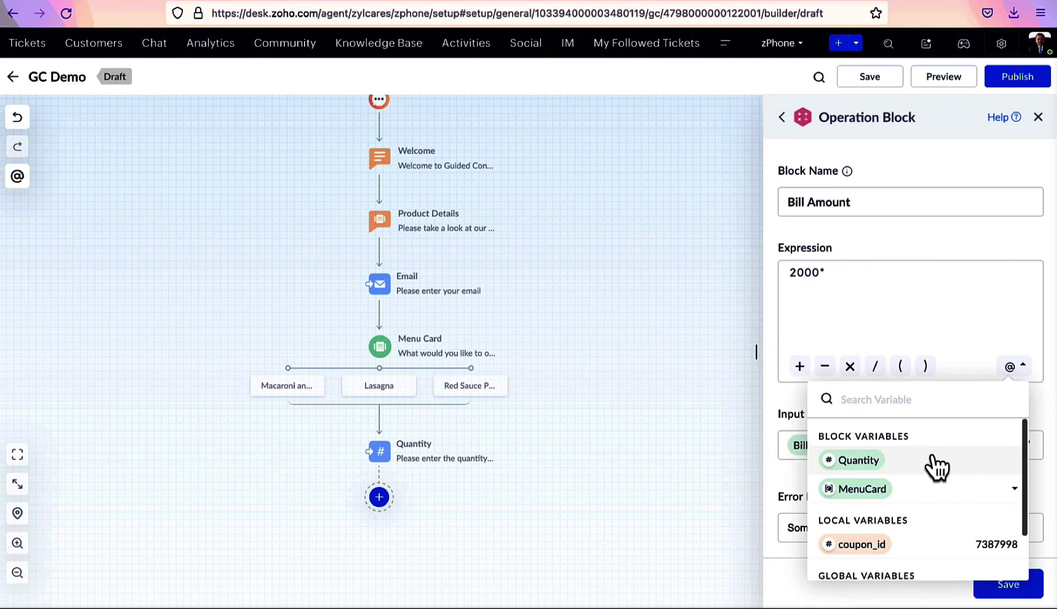
scroll(937, 467, down, 1)
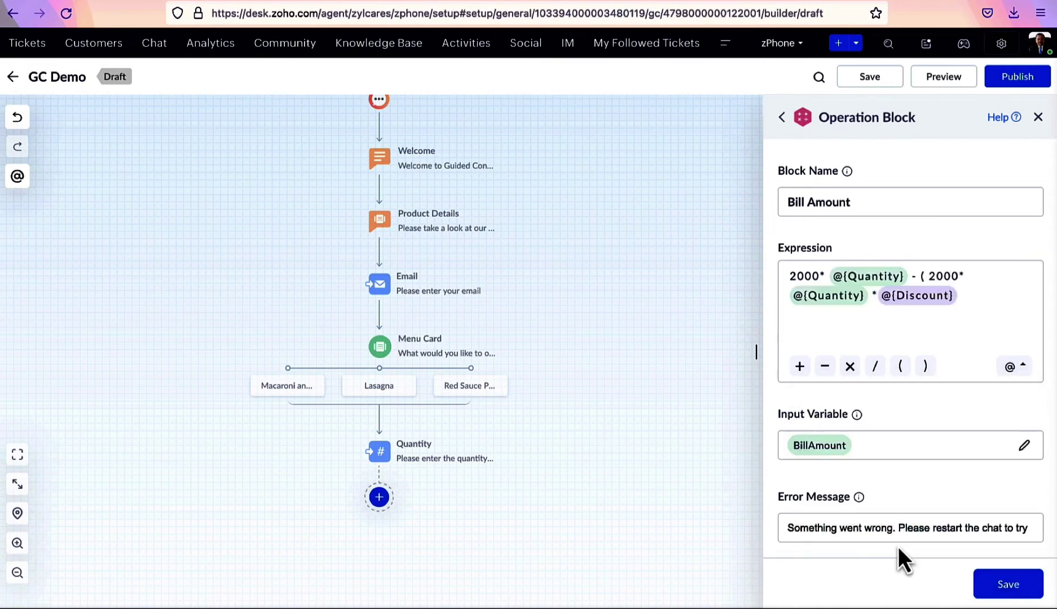
text())
Save the Bill Amount block and preview the flow in Customer View, ordering quantity 3
click(997, 587)
click(954, 82)
click(967, 153)
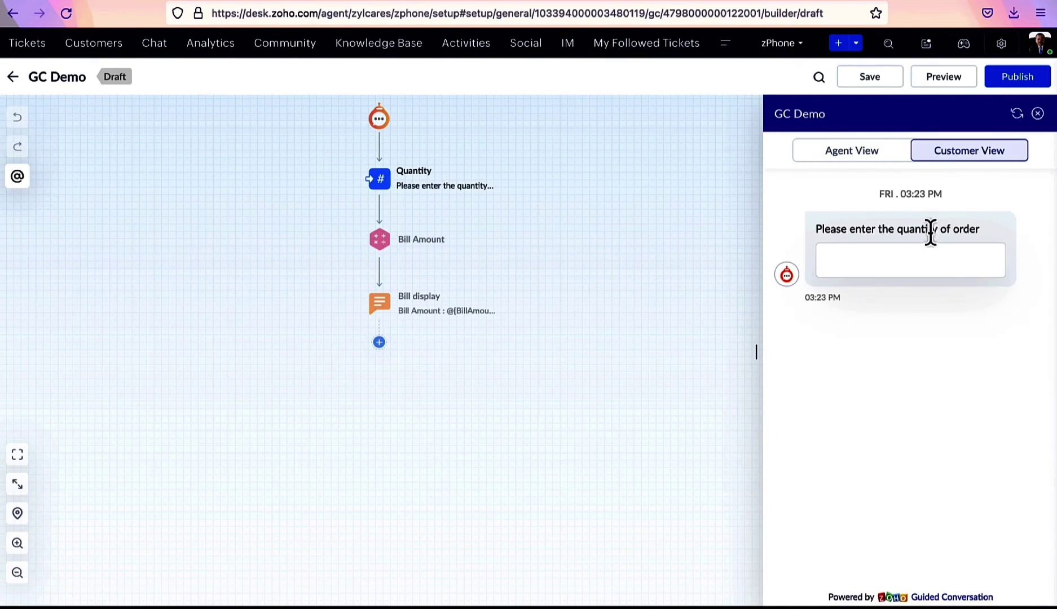
text(3)
key(Return)
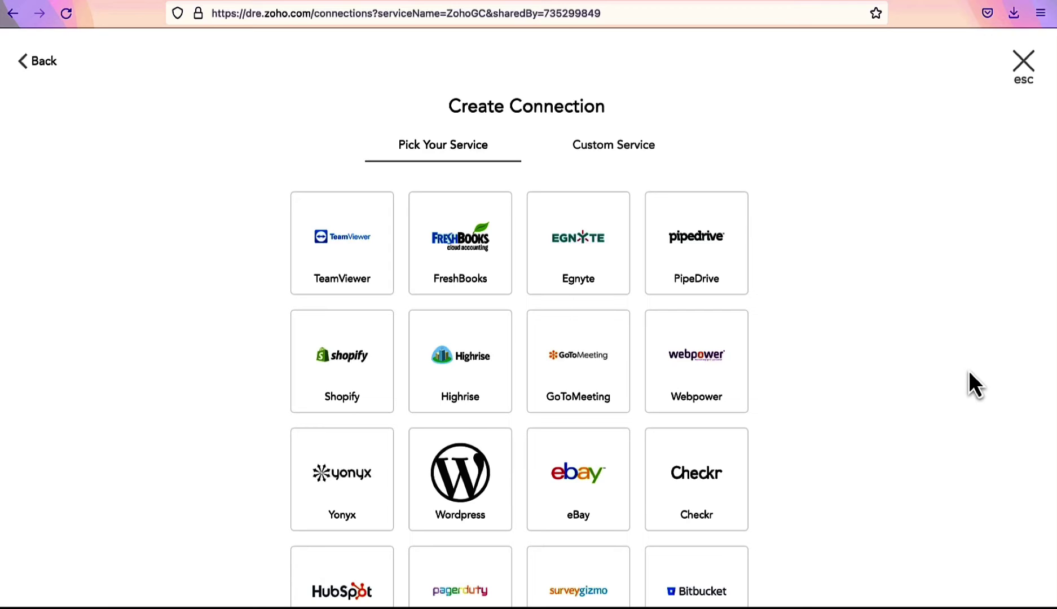
Browse the Pick Your Service grid, switch to Custom Service, and add a webhook block to the flow
scroll(969, 372, down, 2)
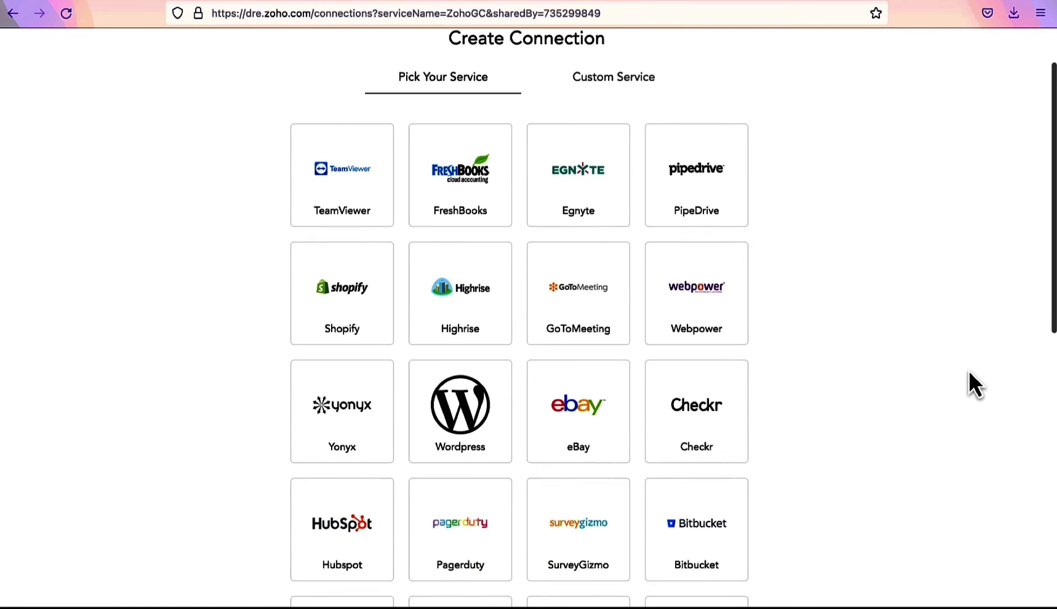
scroll(969, 371, down, 4)
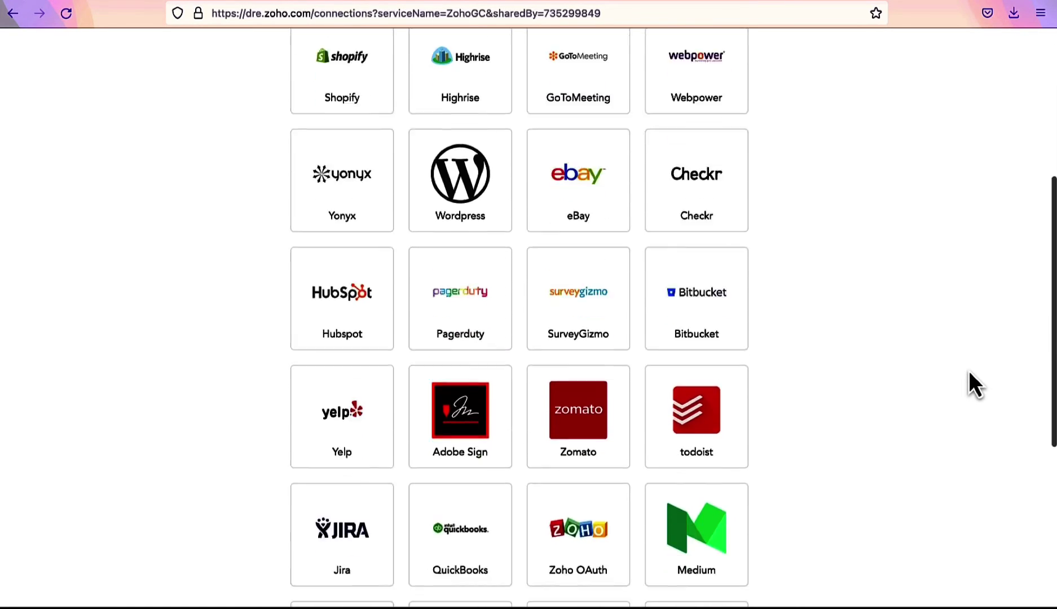
scroll(968, 370, down, 6)
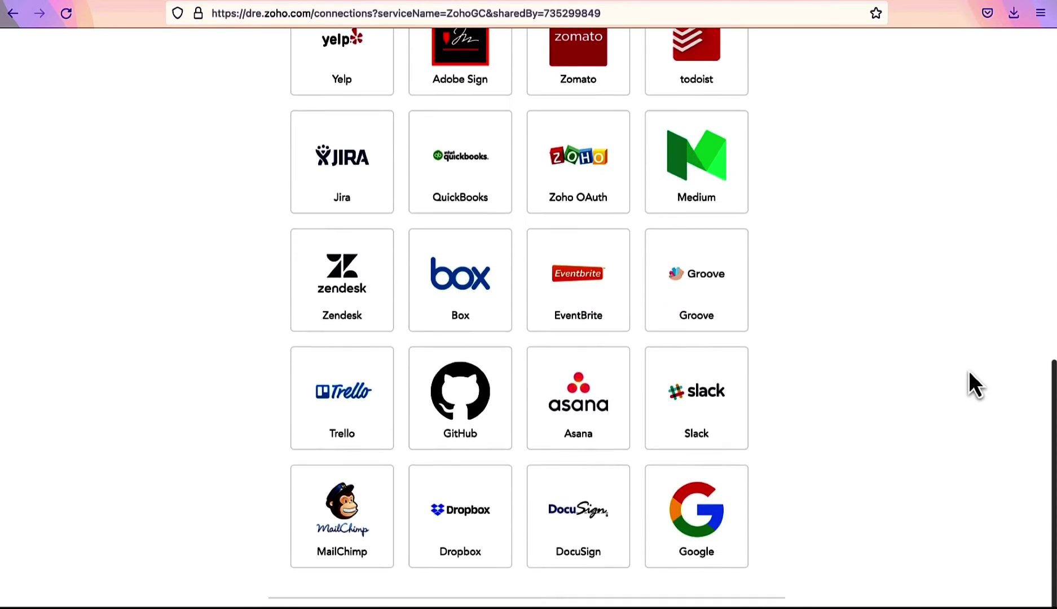
scroll(968, 372, up, 1)
scroll(969, 370, up, 10)
click(633, 101)
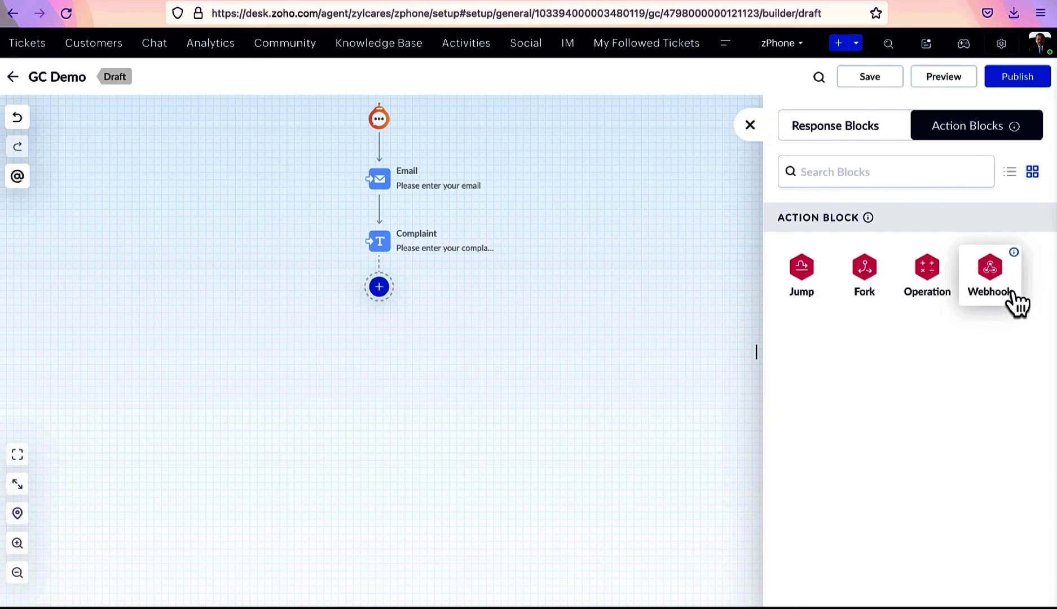
click(1010, 299)
scroll(1014, 290, down, 5)
Look through the webhook's method, query parameter and header settings, leaving Method as GET
scroll(1013, 290, up, 6)
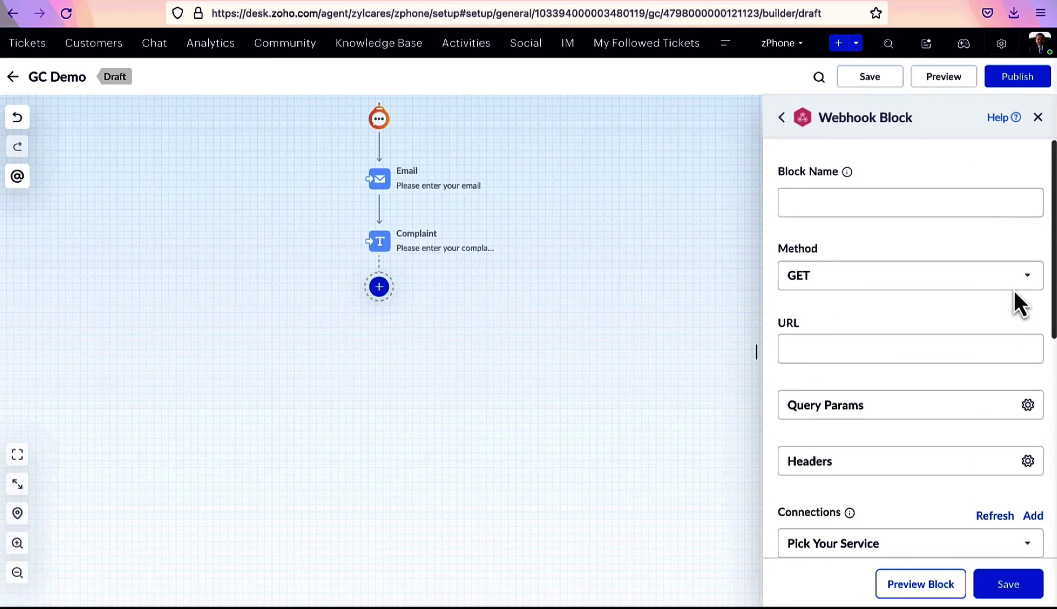
click(975, 288)
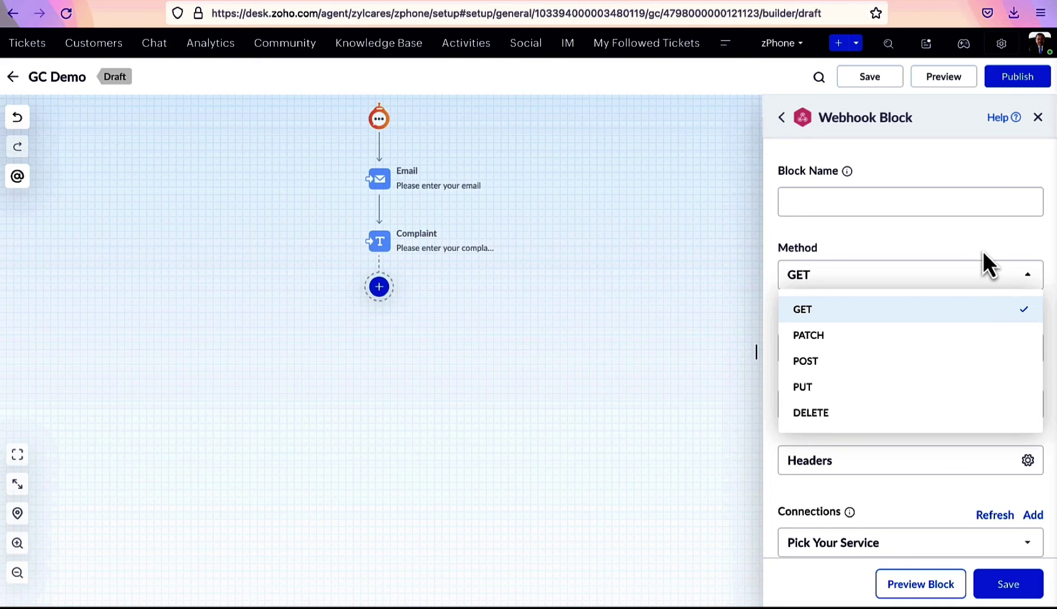
click(984, 271)
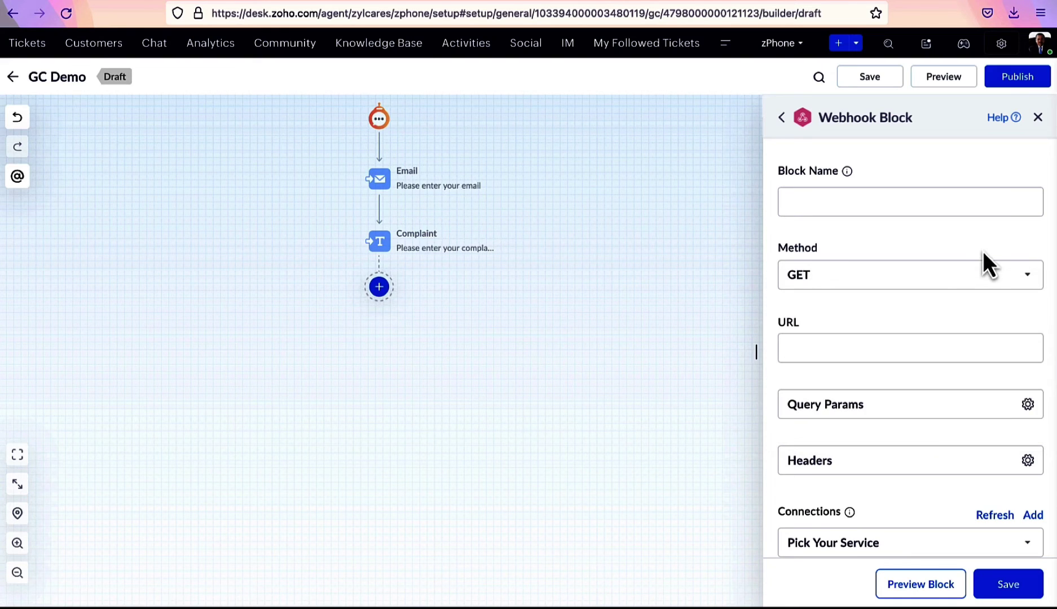
click(1007, 415)
click(999, 344)
click(938, 461)
click(1000, 400)
Inspect the connection list, response formatter and Status Code response settings without changing them
scroll(928, 463, down, 5)
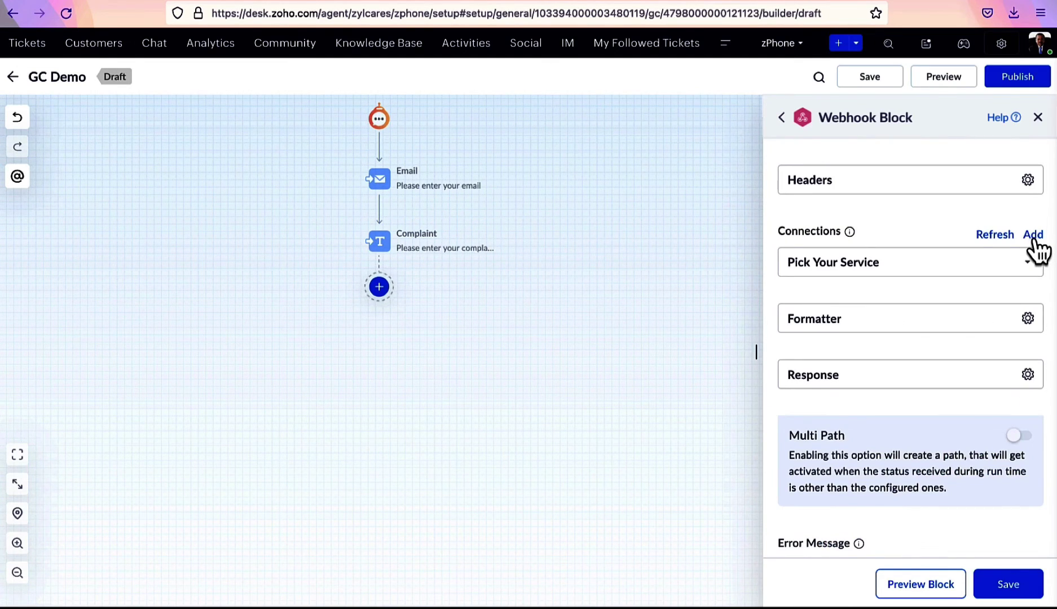
click(917, 268)
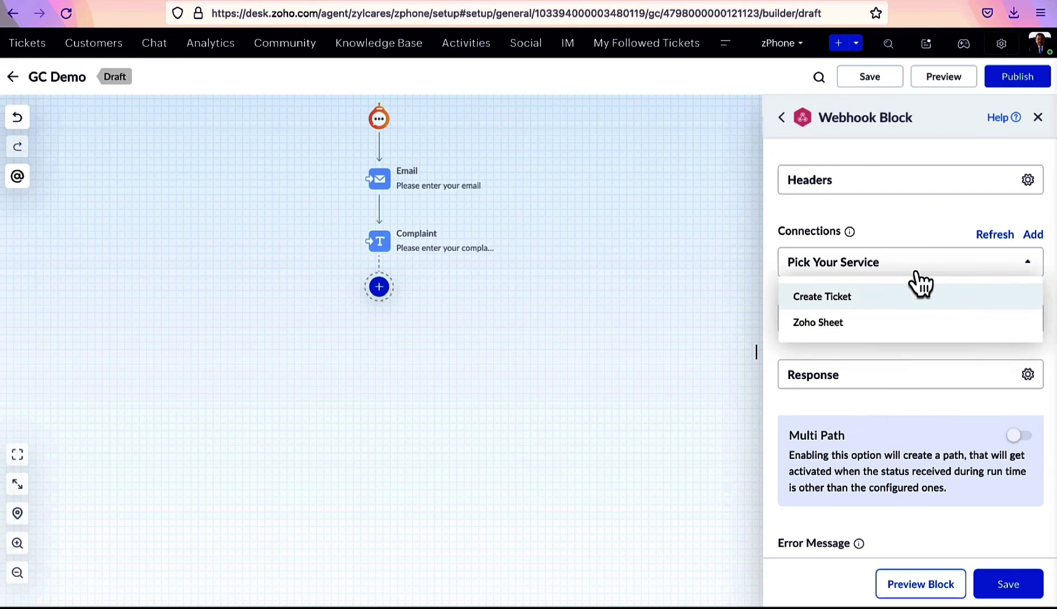
click(917, 273)
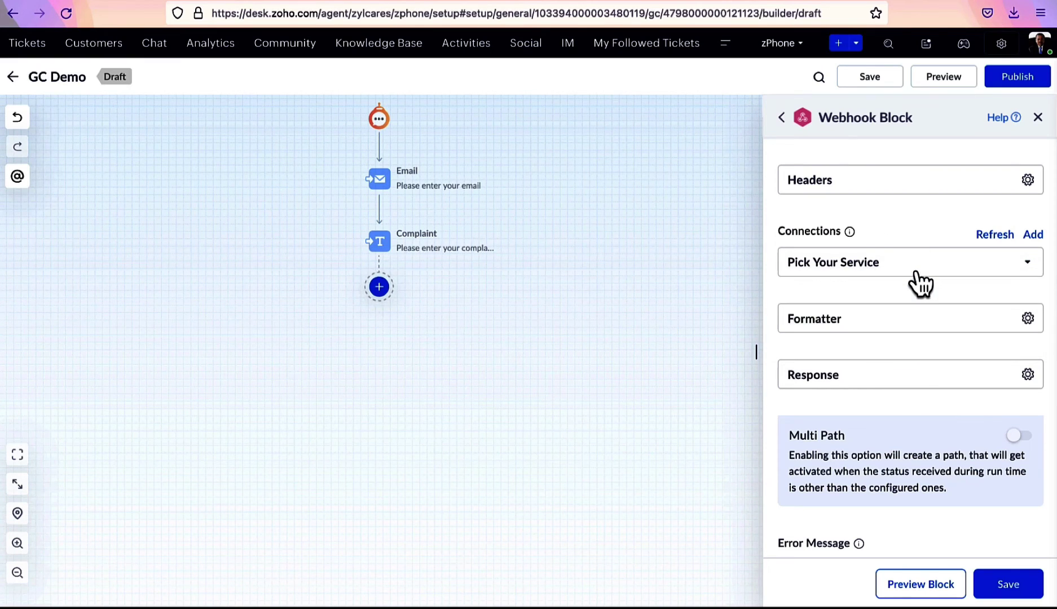
click(924, 332)
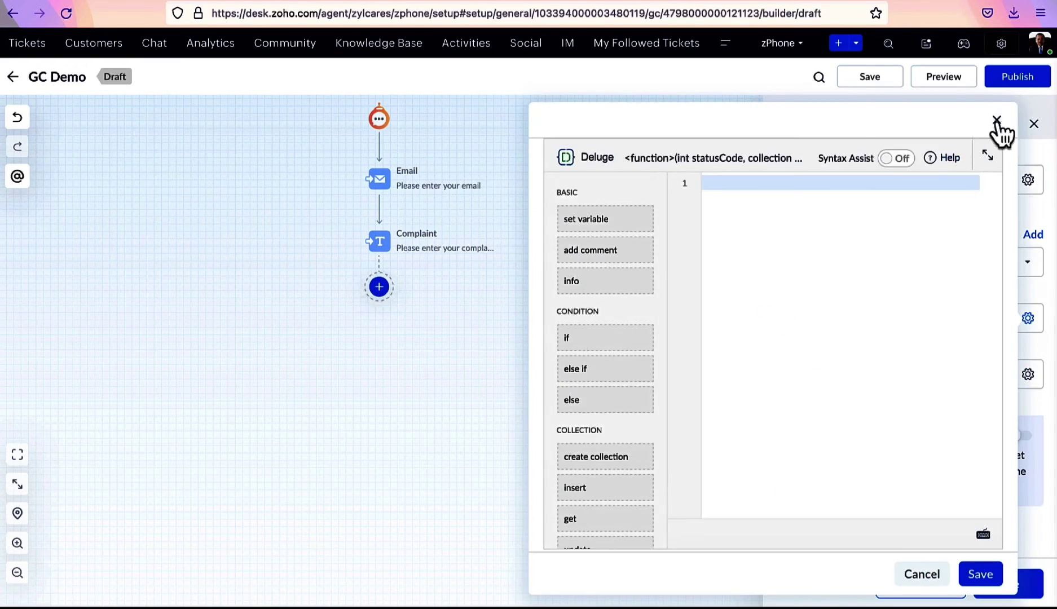
click(997, 121)
click(880, 387)
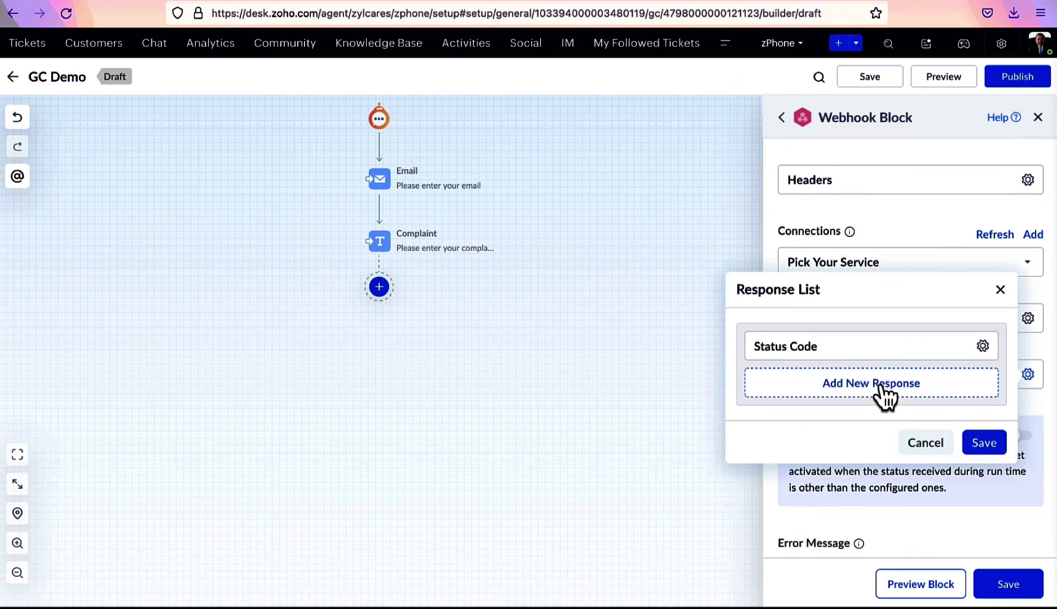
click(870, 351)
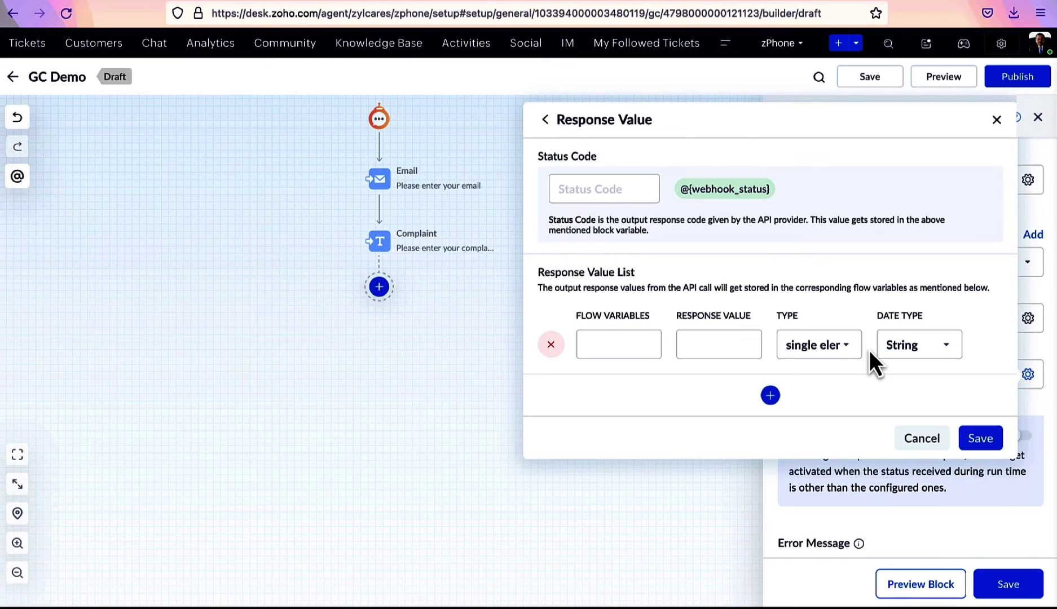
click(635, 355)
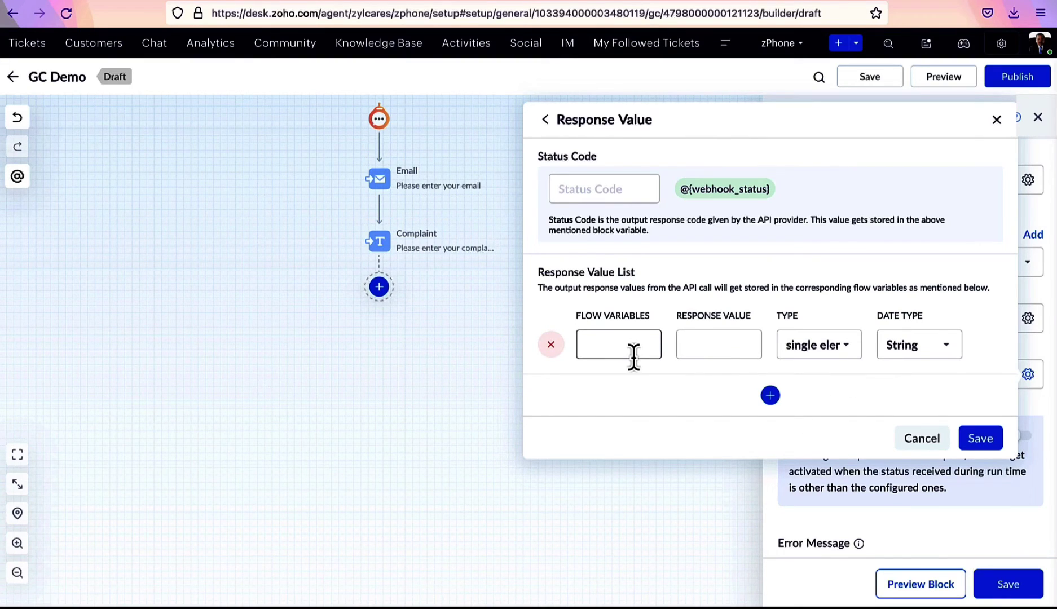
click(997, 121)
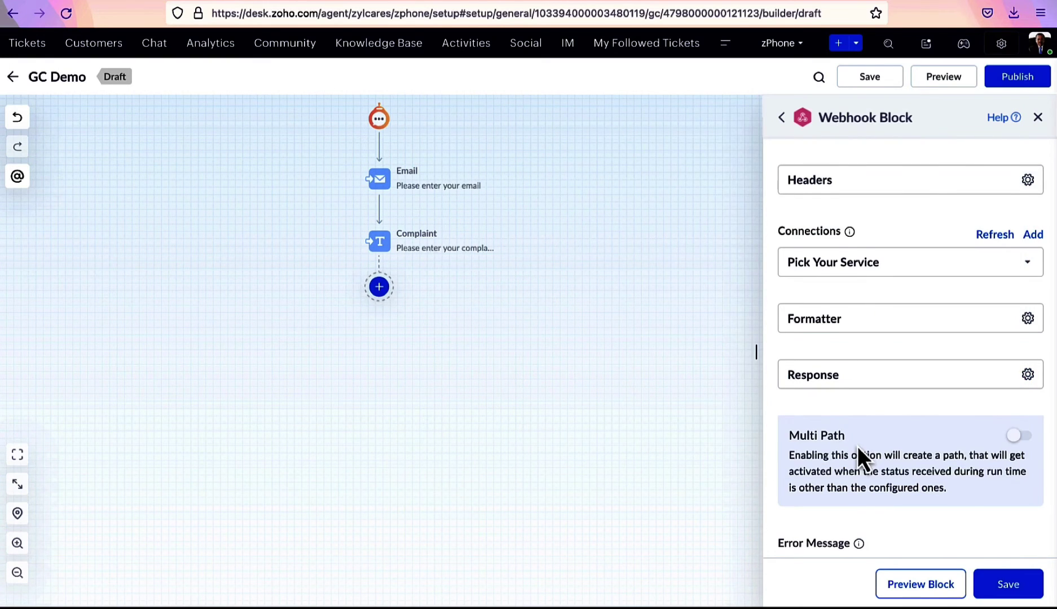
scroll(857, 446, down, 1)
scroll(858, 446, up, 5)
scroll(858, 446, down, 1)
Name the webhook 'Create Ticket', set Method to POST and paste the tickets API URL
click(859, 213)
text(Create)
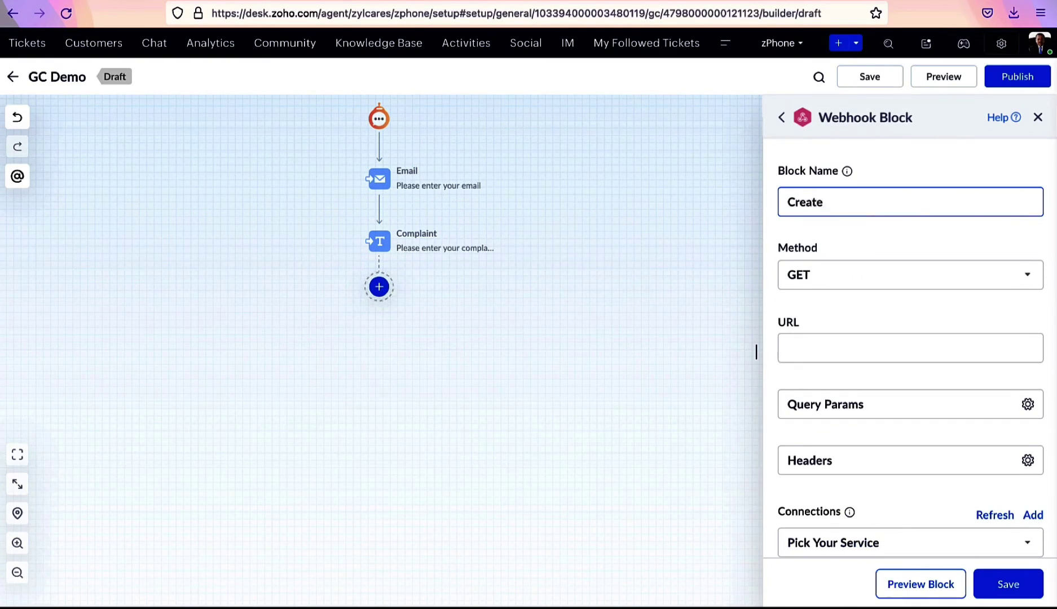
text( Ticket)
click(866, 287)
click(845, 359)
click(797, 349)
text(https://desk.zoho.com/api/v1/tickets)
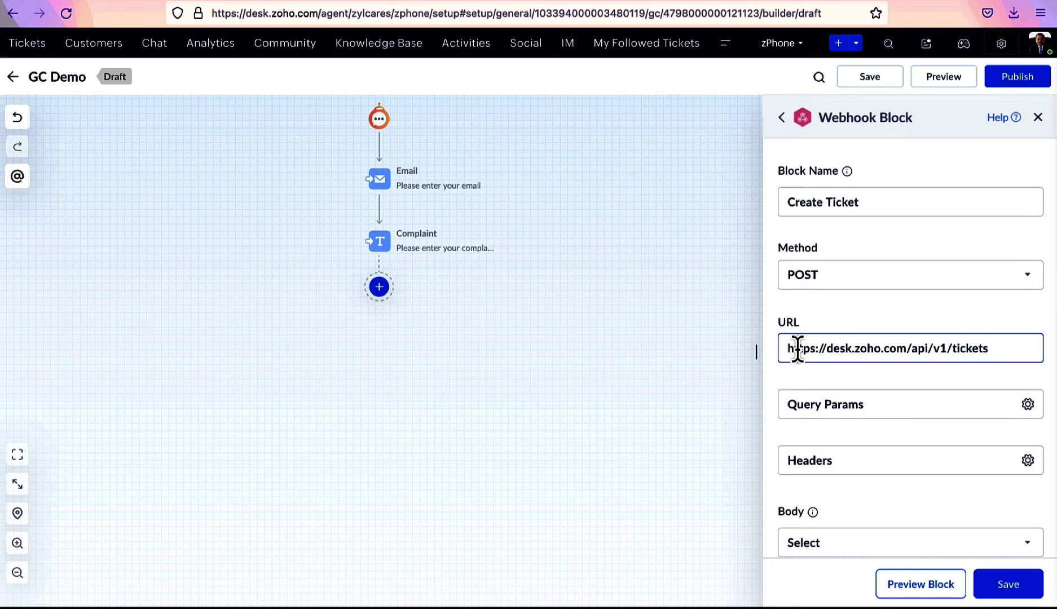
Set a JSON request body with the ticket payload and the Complaint variable, and save it
scroll(798, 349, down, 3)
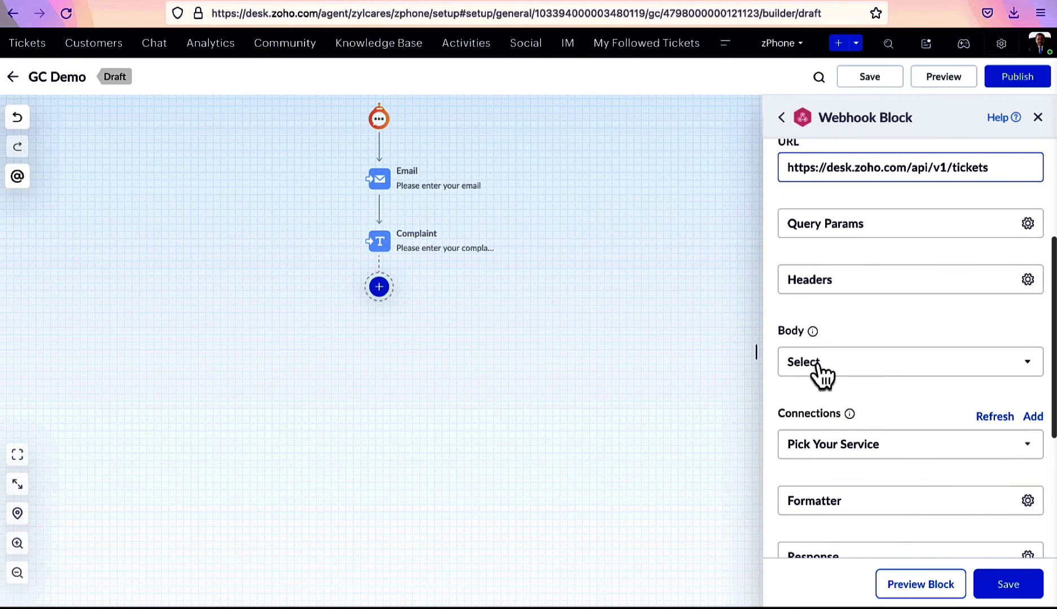
click(820, 366)
click(807, 397)
click(671, 165)
key(ctrl+a)
key(ctrl+v)
click(960, 310)
click(980, 578)
Choose the Create Ticket connection for the webhook
scroll(922, 417, down, 2)
click(909, 375)
click(865, 406)
scroll(866, 405, down, 3)
Add a response mapping for status 200 storing ticketNumber in variable ticketno
click(946, 346)
click(835, 339)
click(571, 185)
text(200)
click(598, 344)
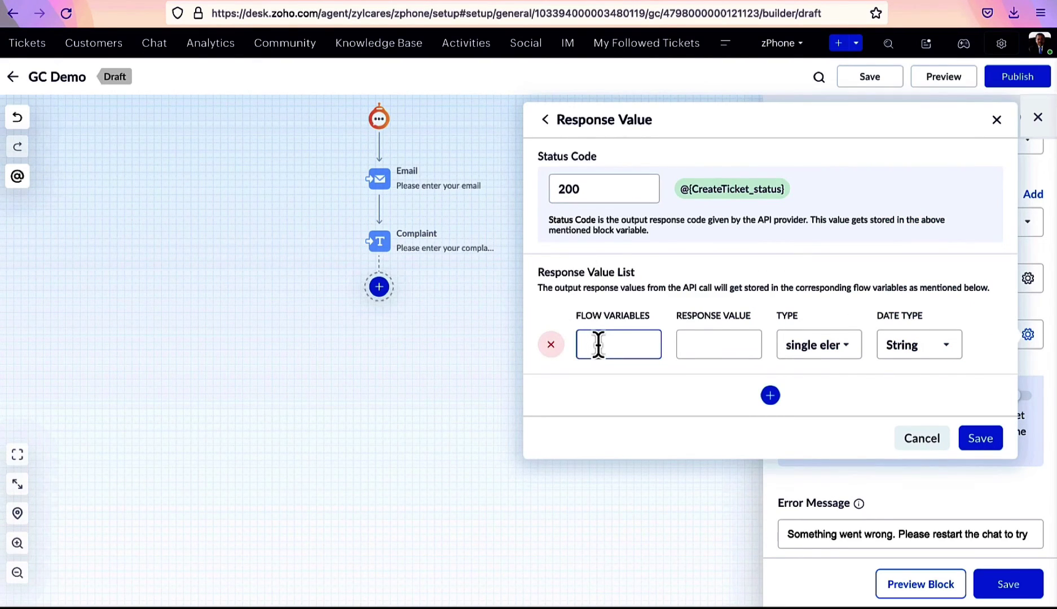
text(ticketno)
click(701, 341)
text(ticketNumber)
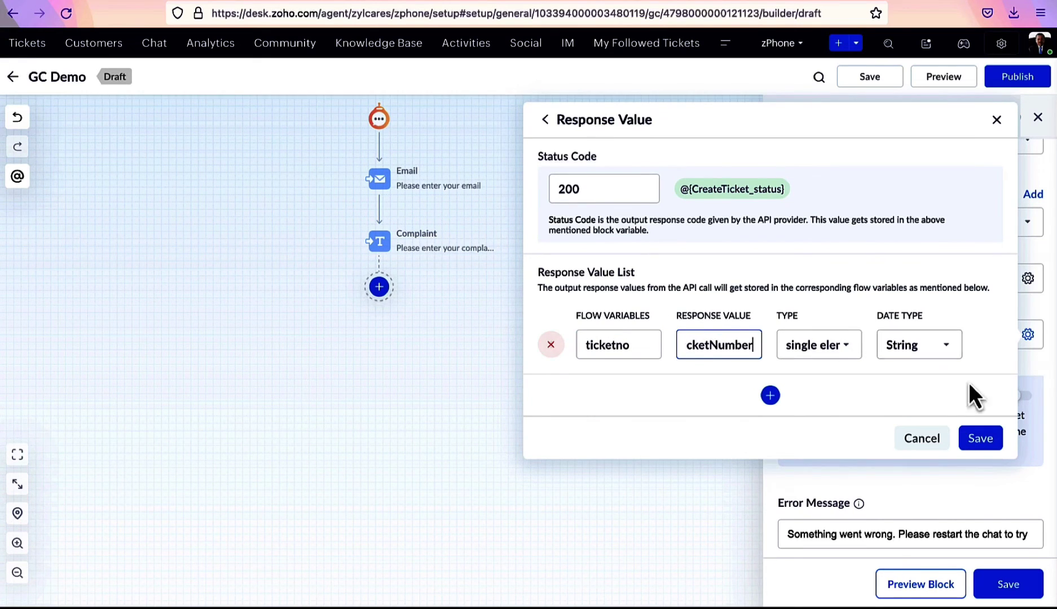
click(980, 439)
Save the Create Ticket webhook and preview it with a customer email and complaint 'Refund requested'
click(993, 400)
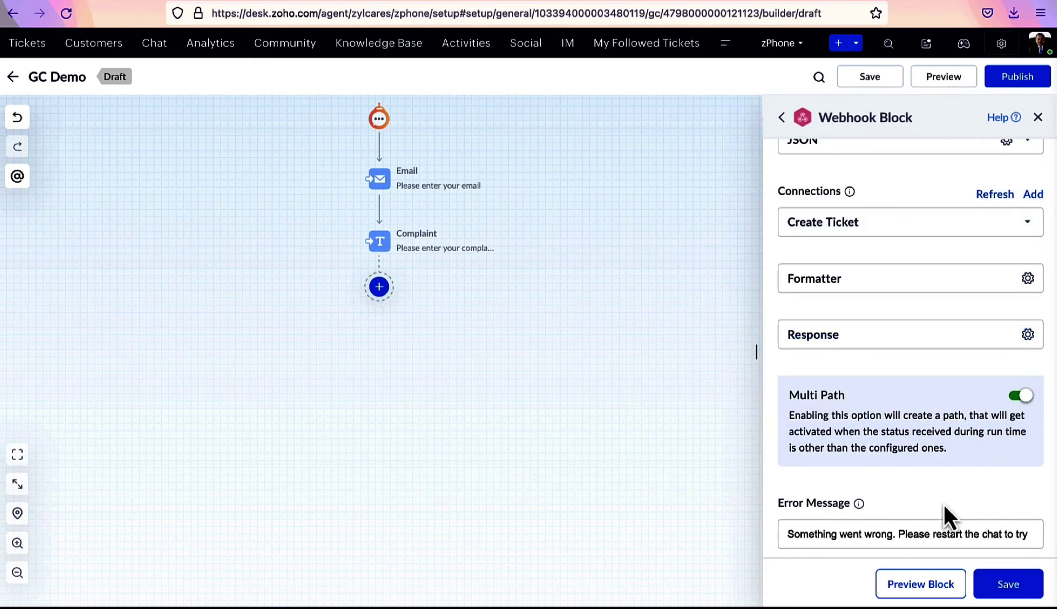
click(1009, 584)
click(944, 77)
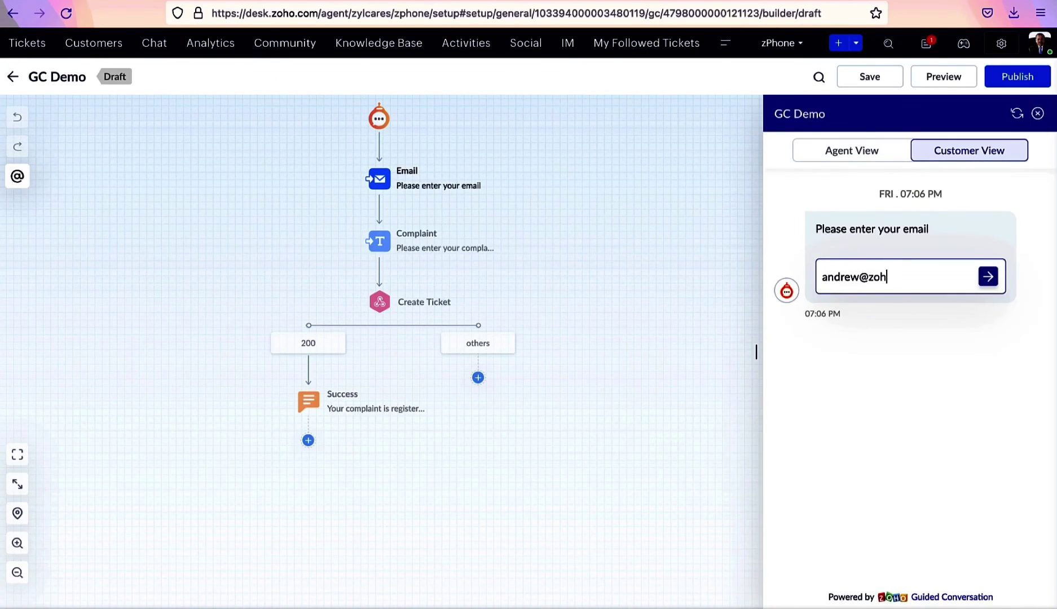
key(Return)
text(Refund requested)
key(Return)
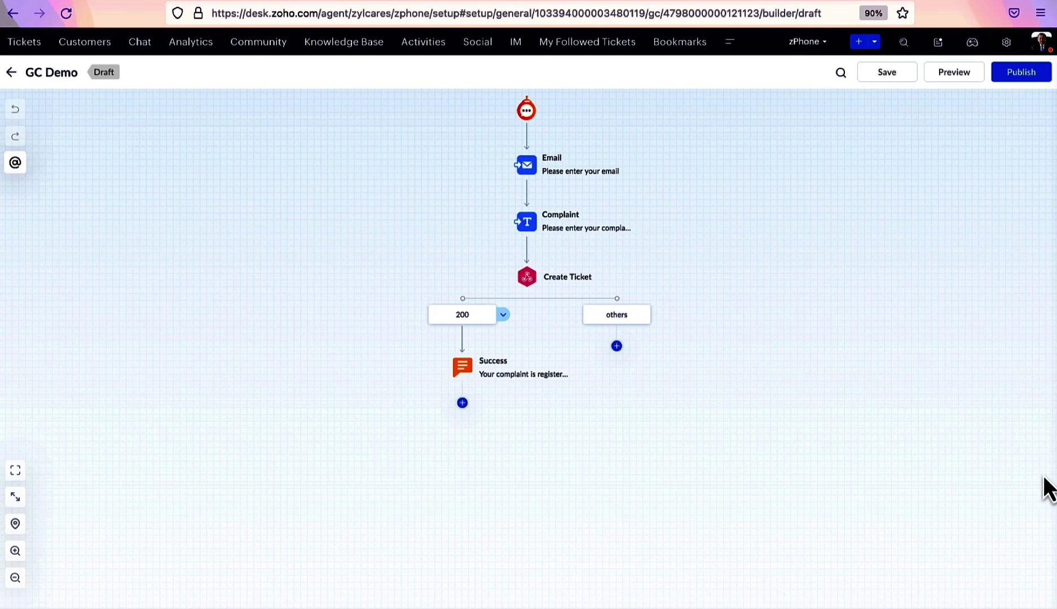
Add local String variable Coupon with value HKJ67828 from the flow's variables list
click(546, 167)
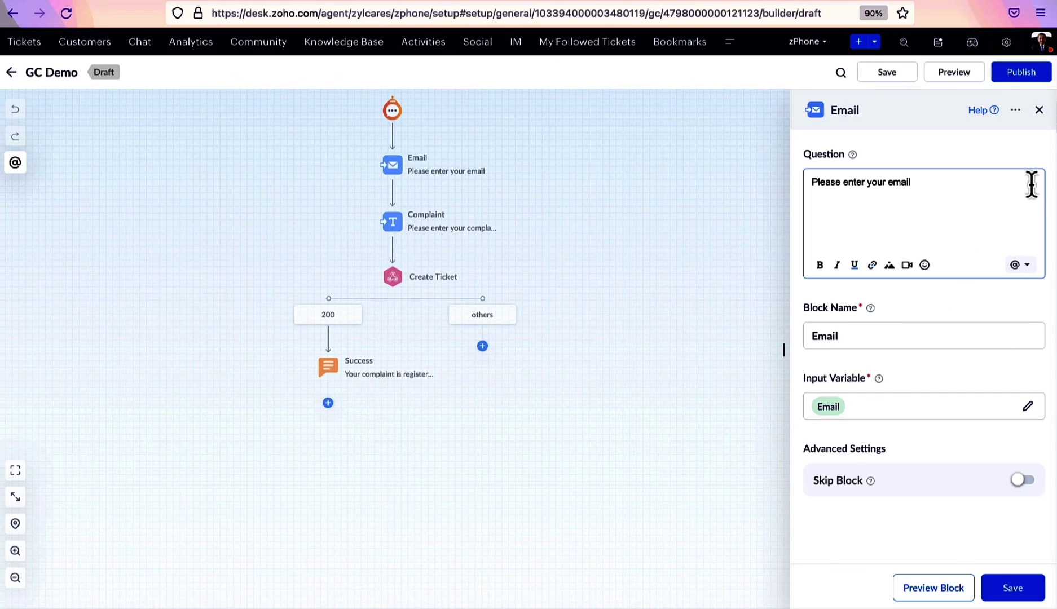
click(1039, 109)
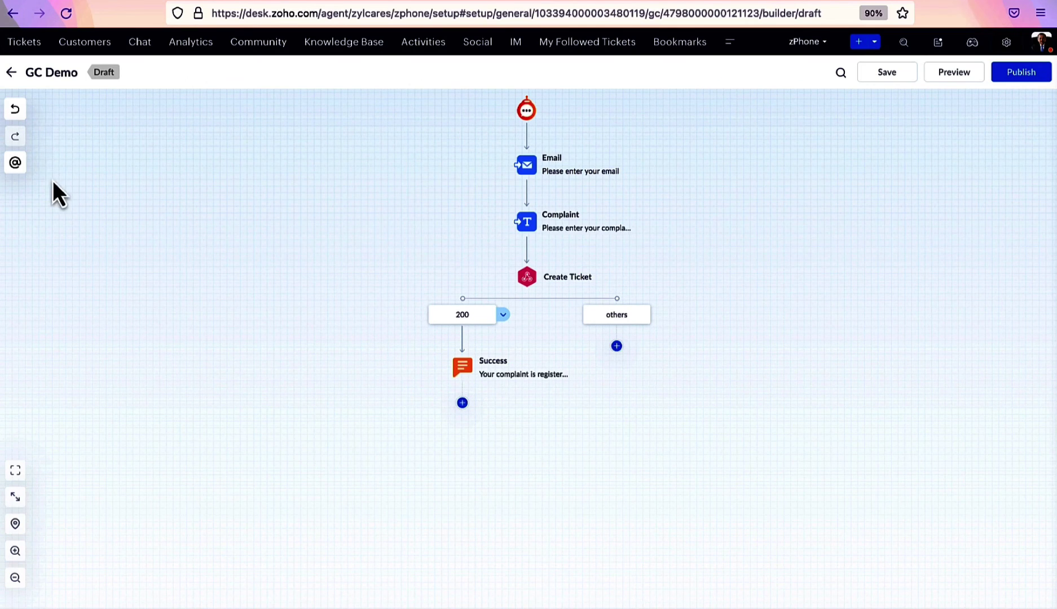
click(15, 162)
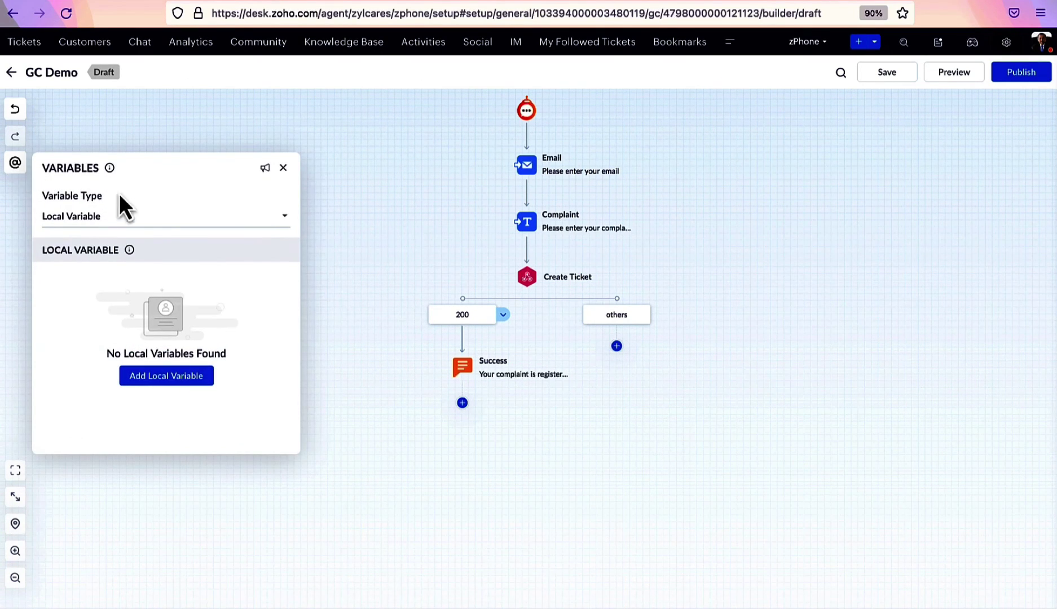
click(157, 378)
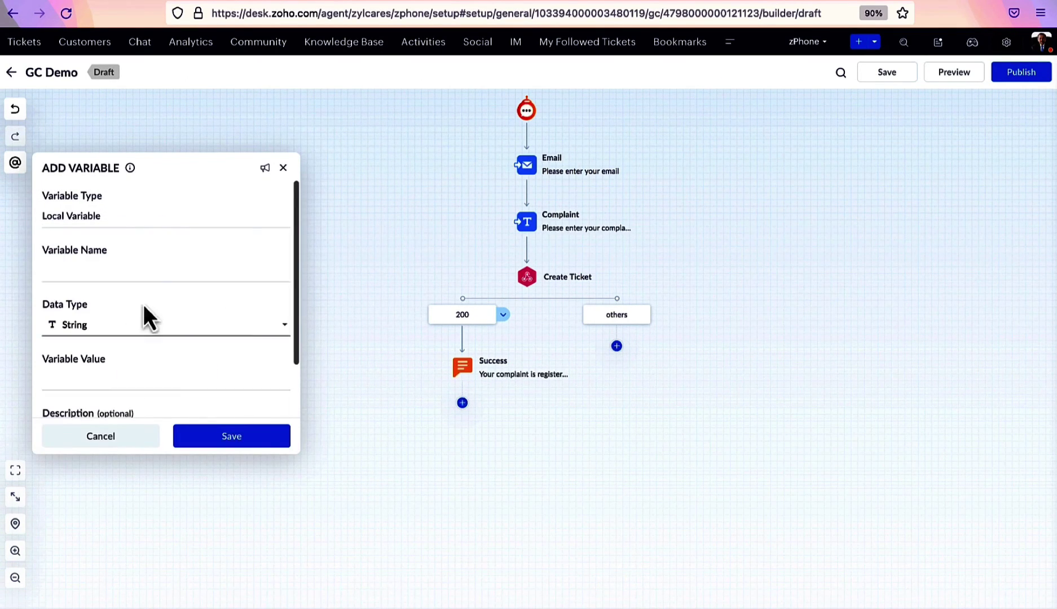
click(160, 276)
text(Cou)
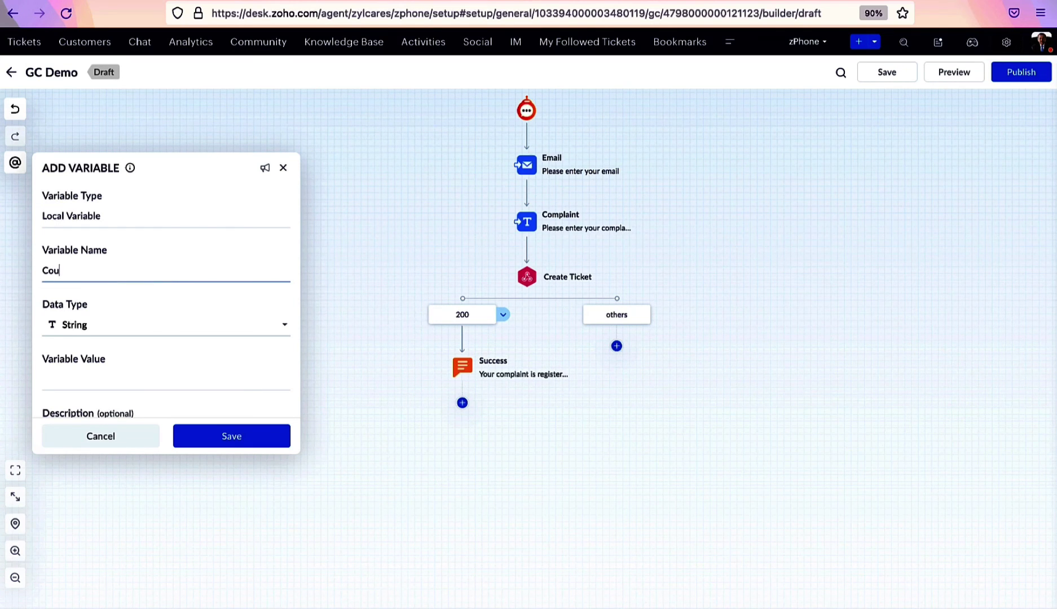
text(pon)
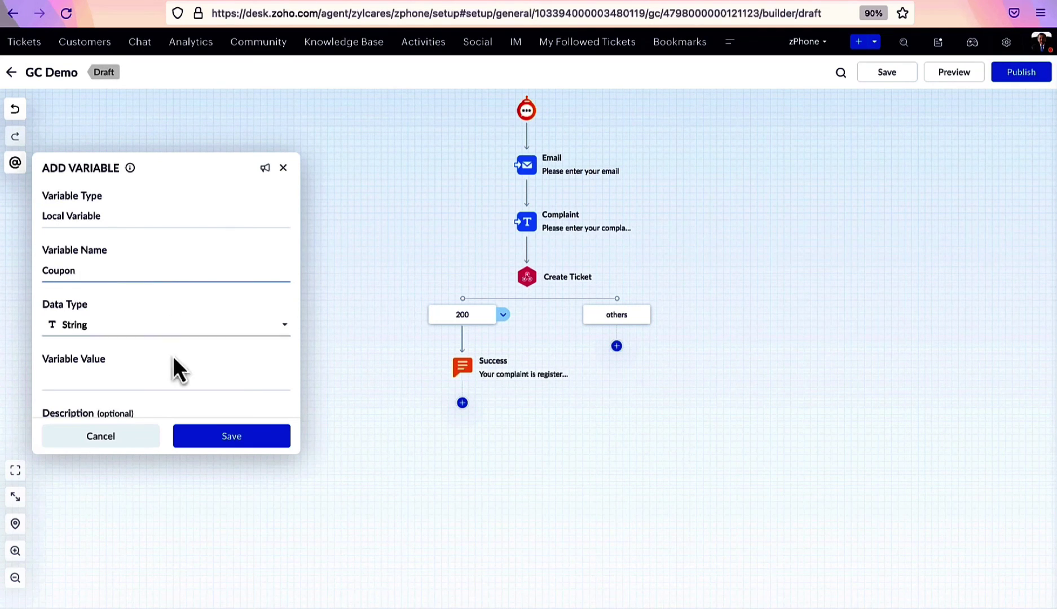
click(151, 386)
text(HKJ67828)
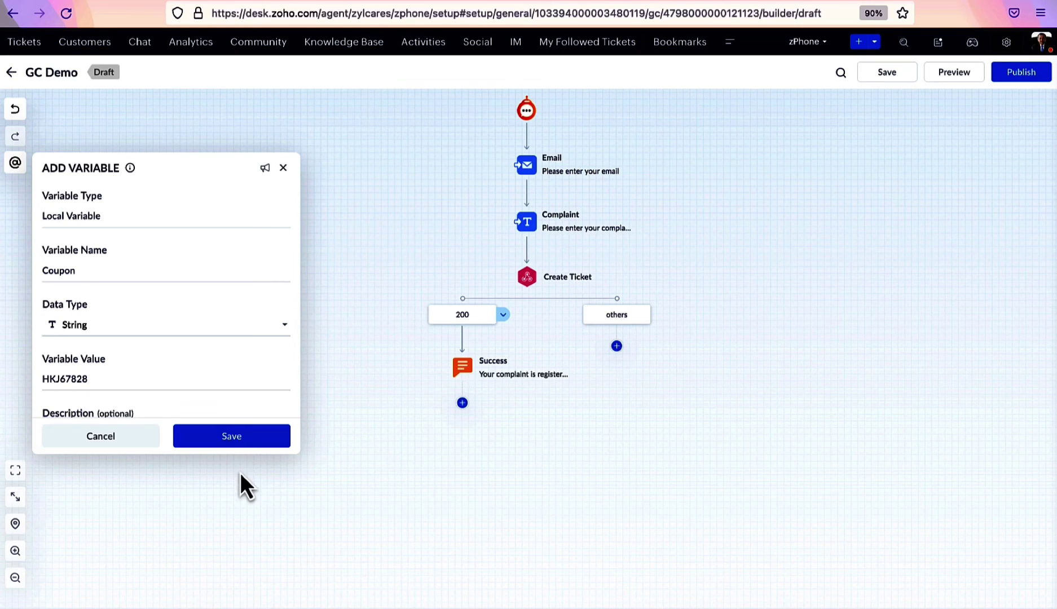
click(243, 439)
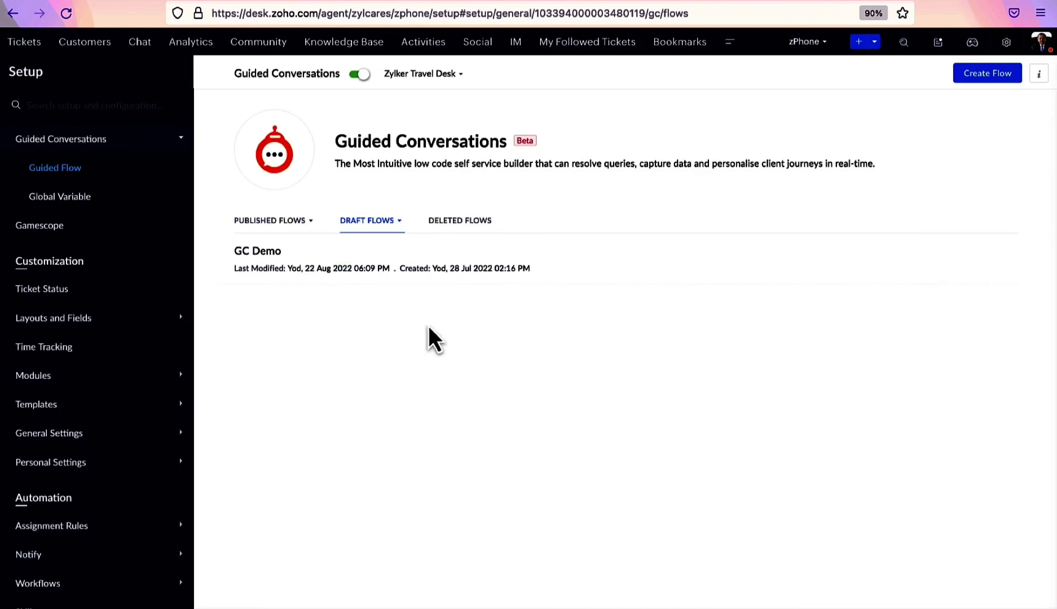
Add global variable Discount with value 0.2
click(73, 197)
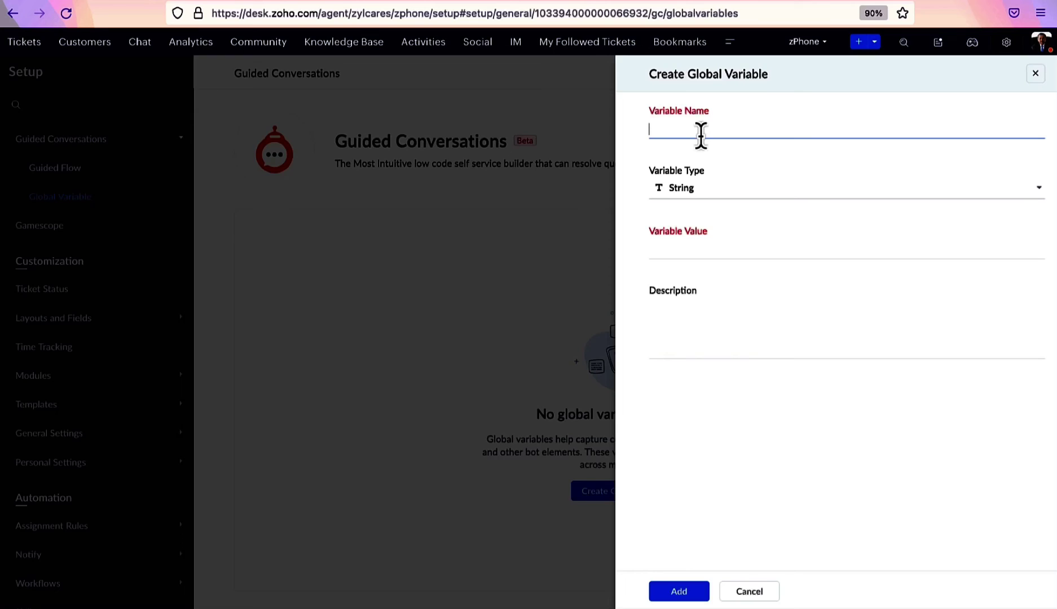
text(Discount)
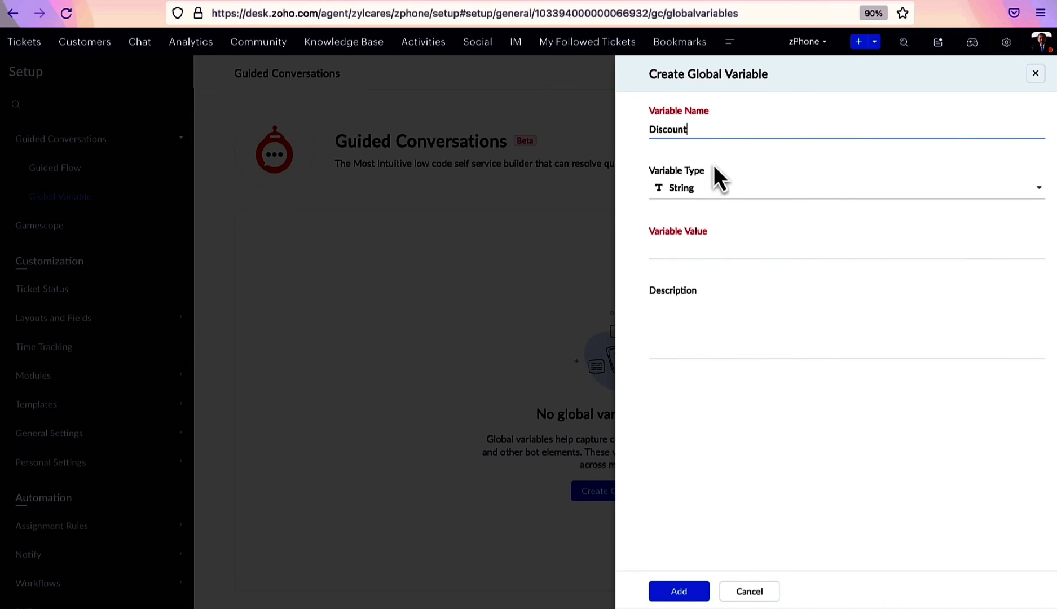
click(715, 254)
text(0)
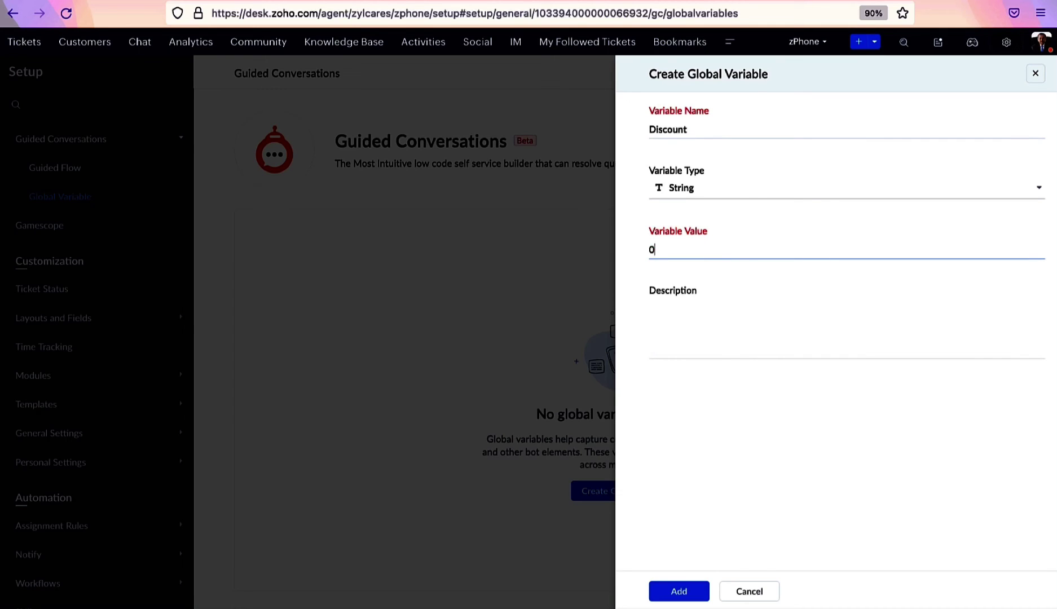
text(.2)
click(680, 592)
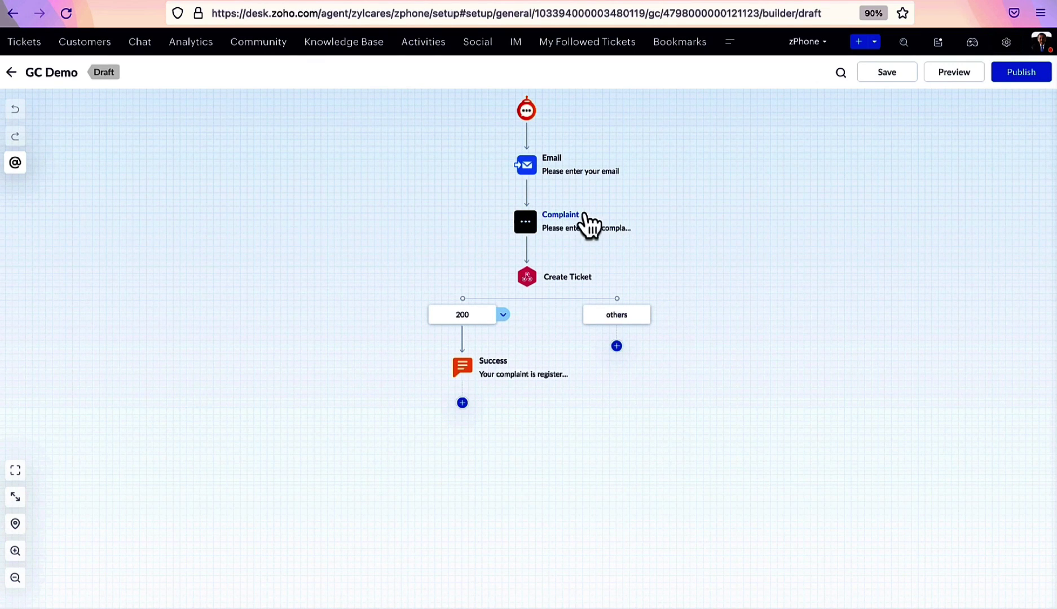
Insert the Email variable at the start of the Complaint question and save the block
click(571, 231)
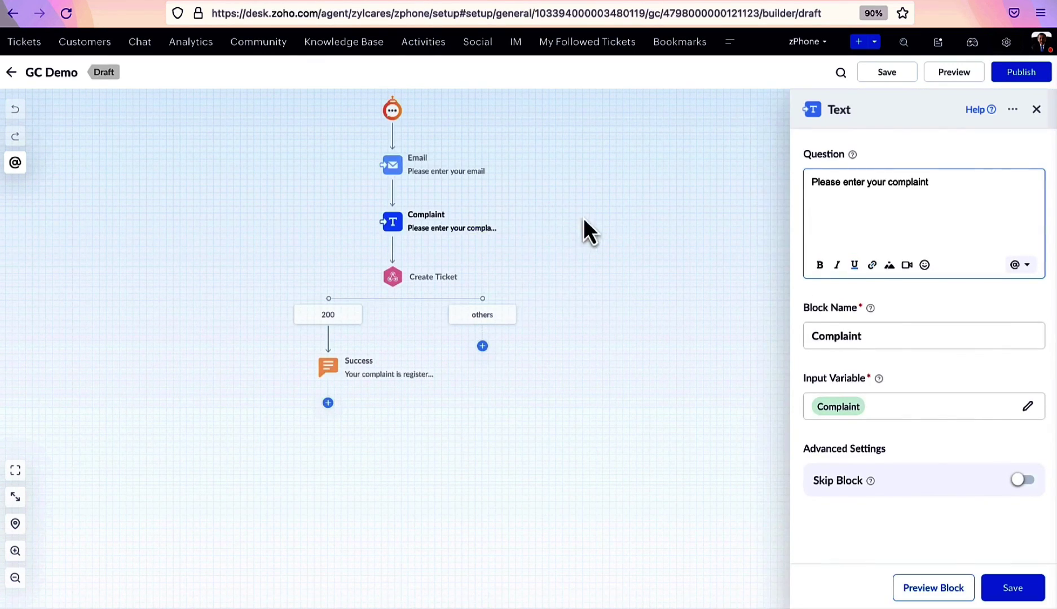
click(1018, 266)
scroll(932, 405, down, 1)
scroll(932, 404, up, 1)
click(864, 353)
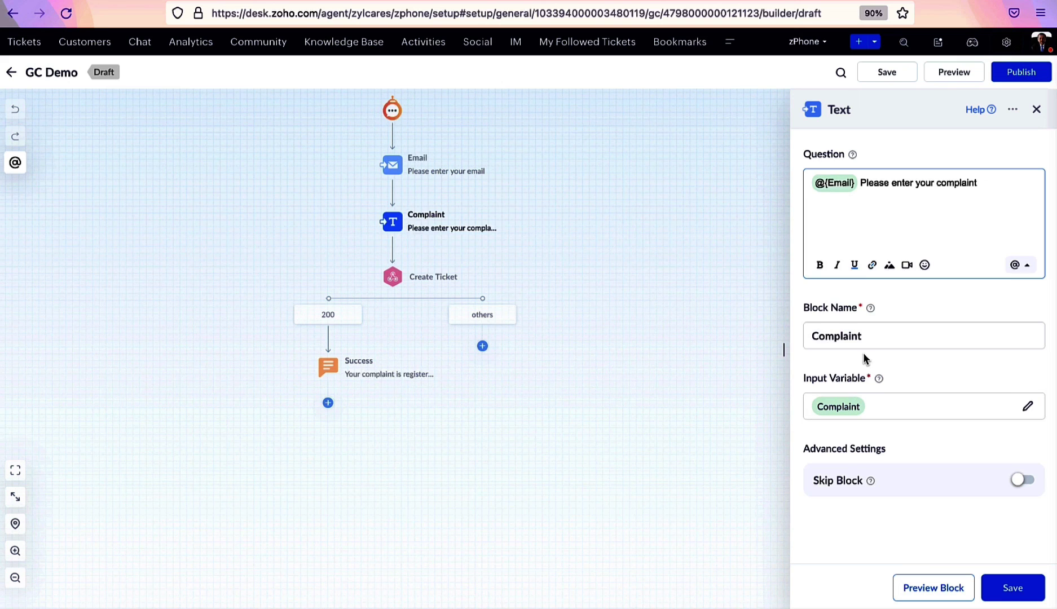
click(1014, 590)
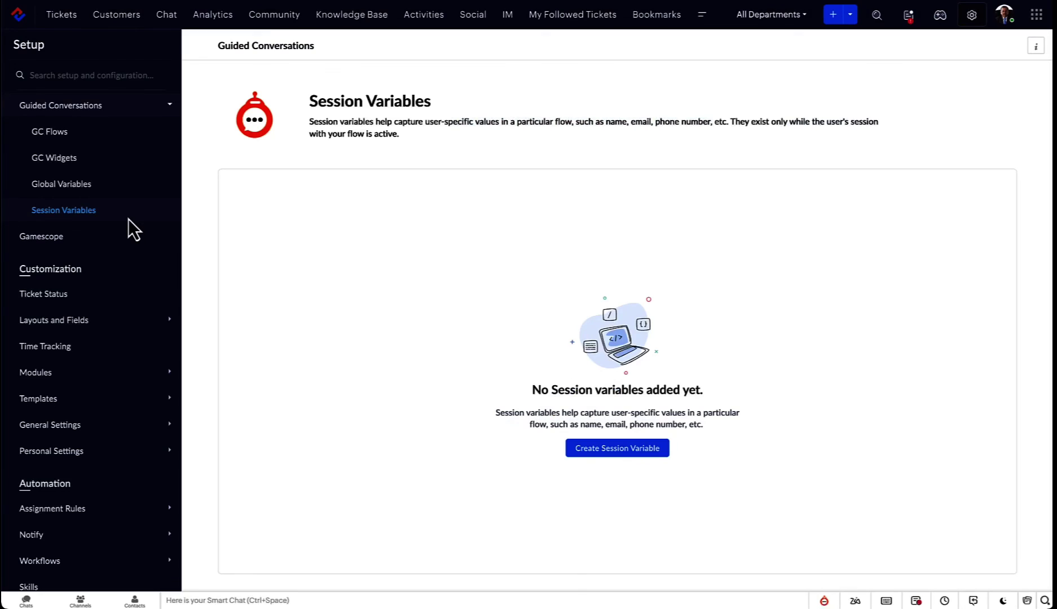
Add session variable Timezone with default value EST
click(573, 451)
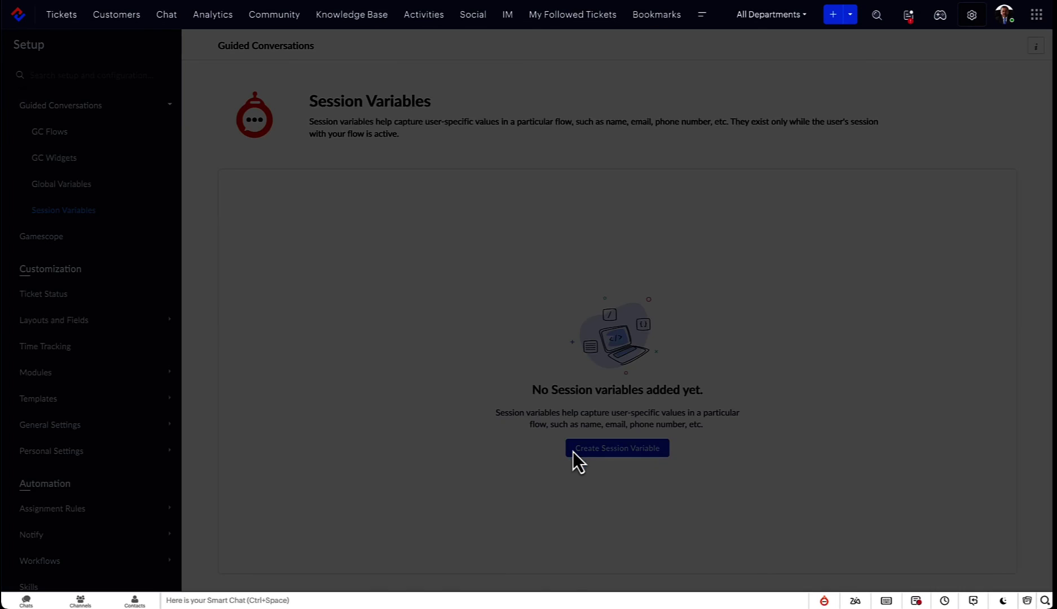
text(Time)
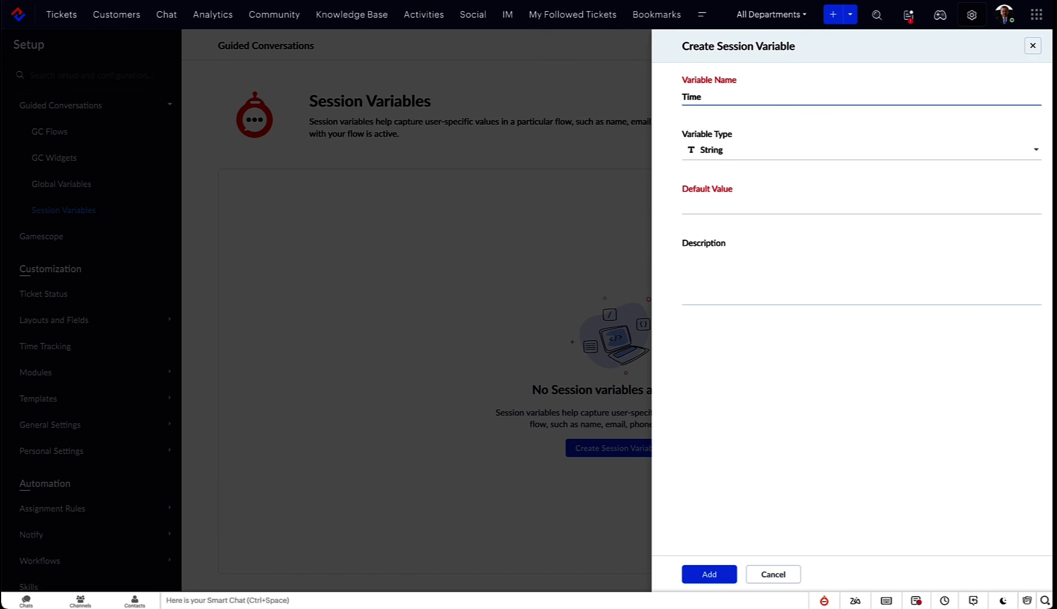
text(zone)
click(731, 215)
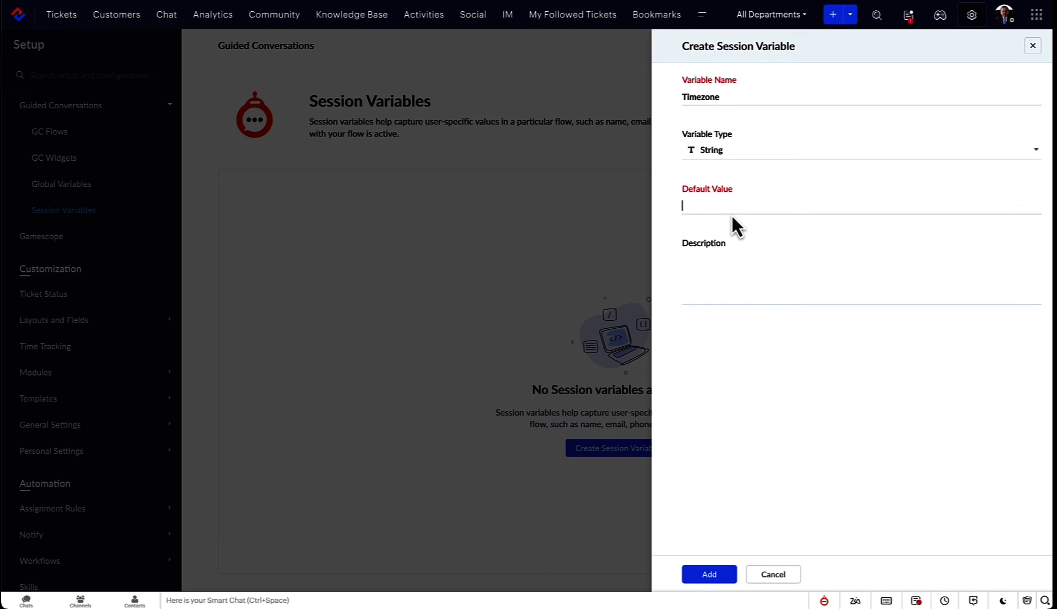
text(EST)
click(709, 575)
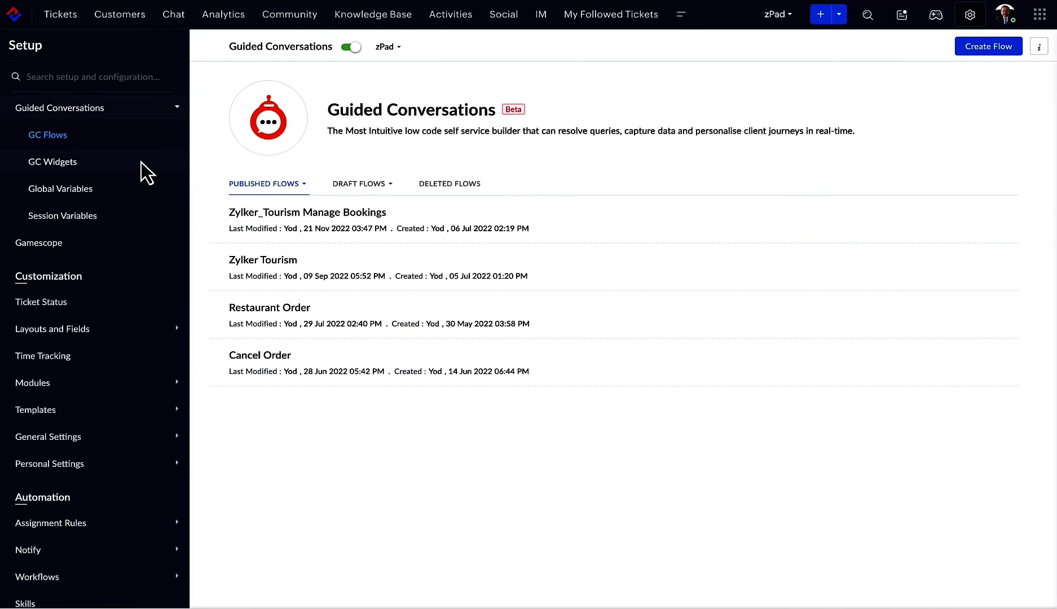
Create GC widget 'Zylker' associated with the Zylker Tourism flow and save it
click(141, 162)
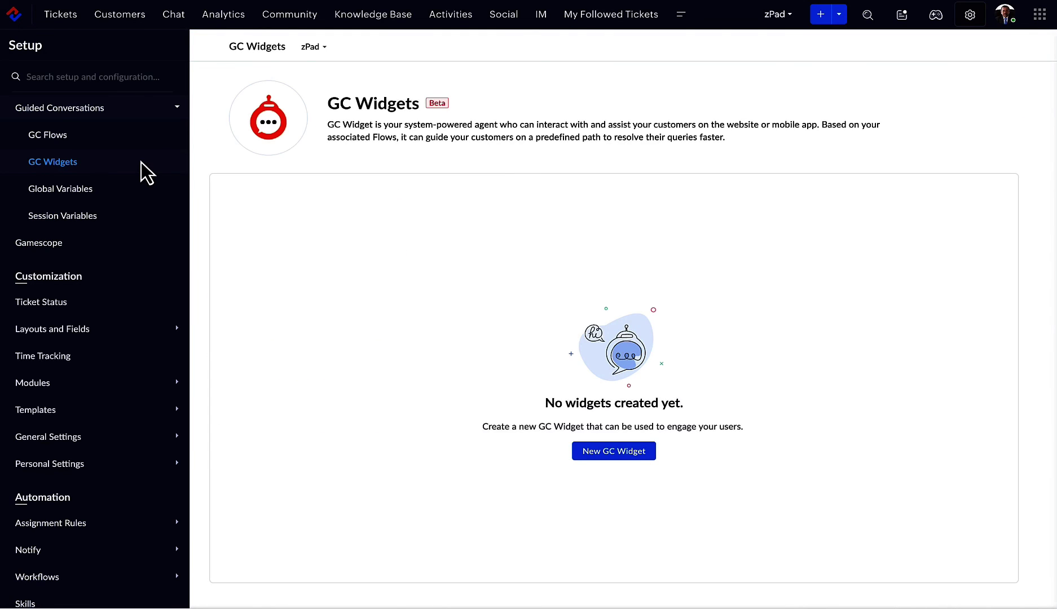
click(605, 458)
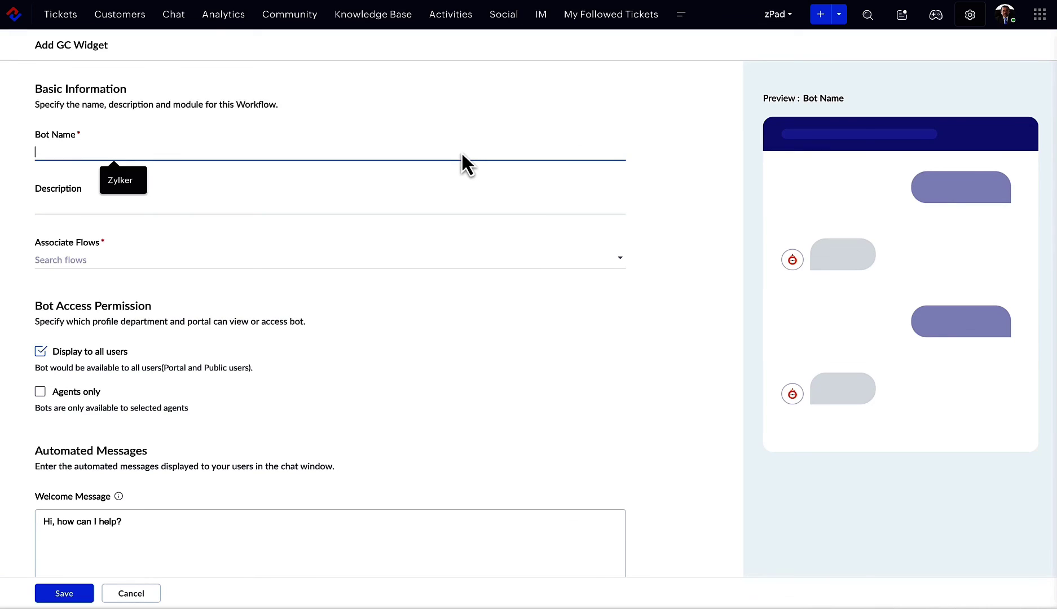
text(Zylker)
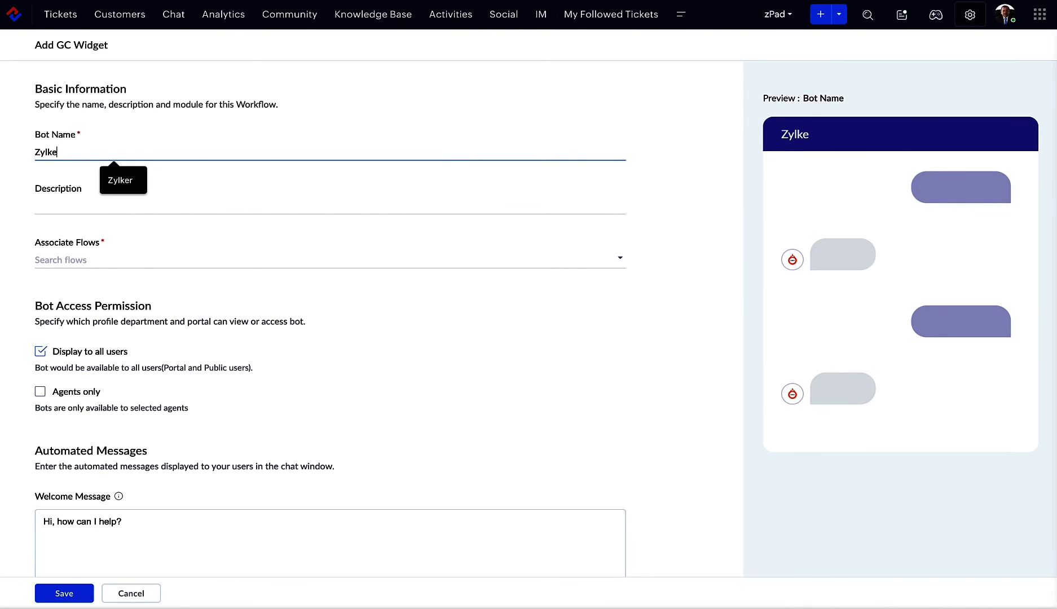
click(216, 262)
click(841, 147)
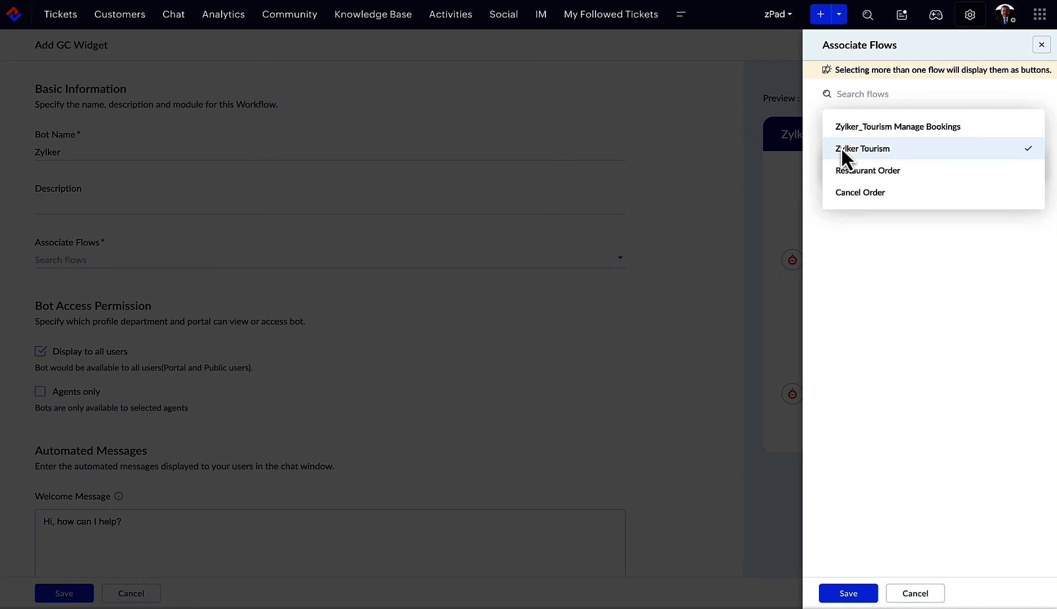
click(853, 596)
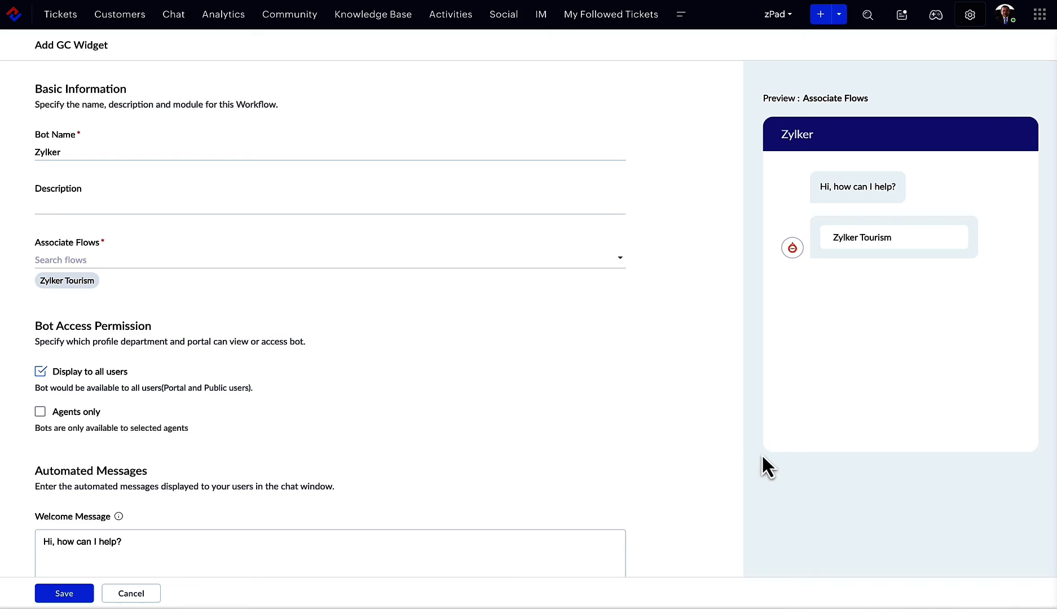
scroll(708, 458, down, 3)
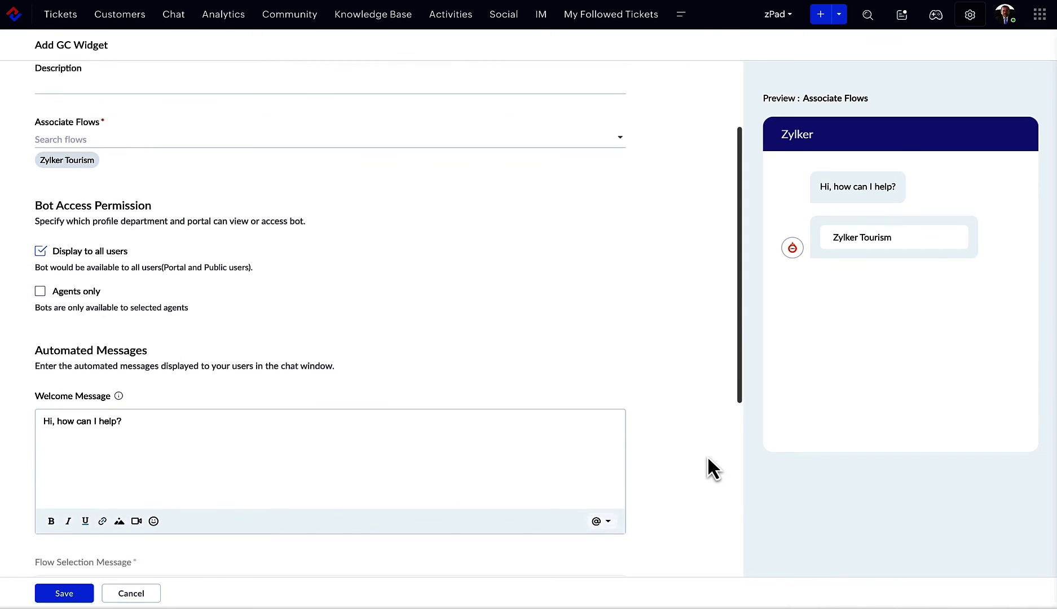
scroll(709, 460, down, 2)
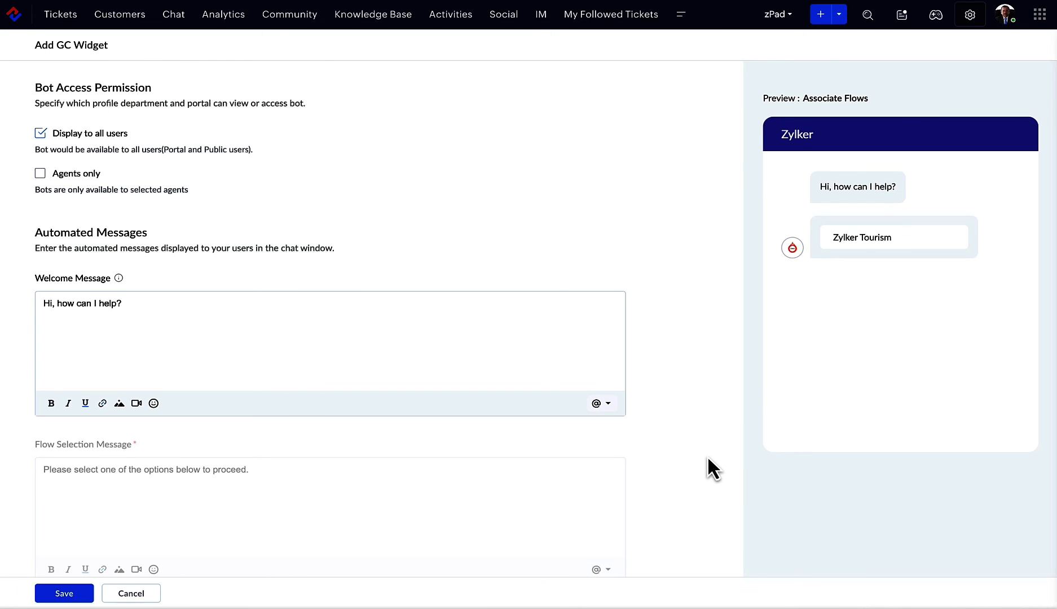
scroll(708, 457, down, 3)
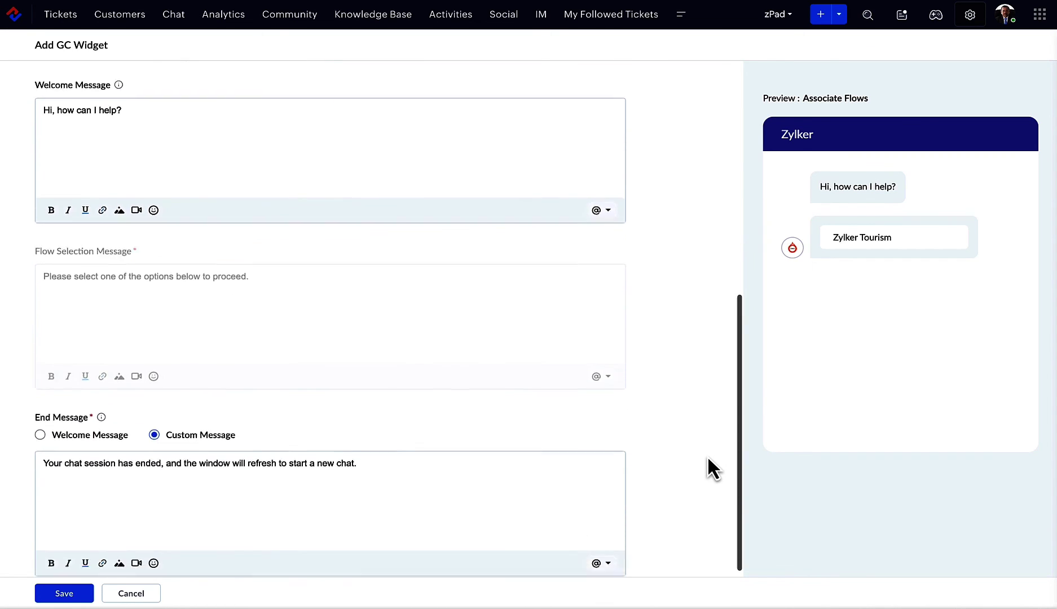
scroll(708, 456, down, 1)
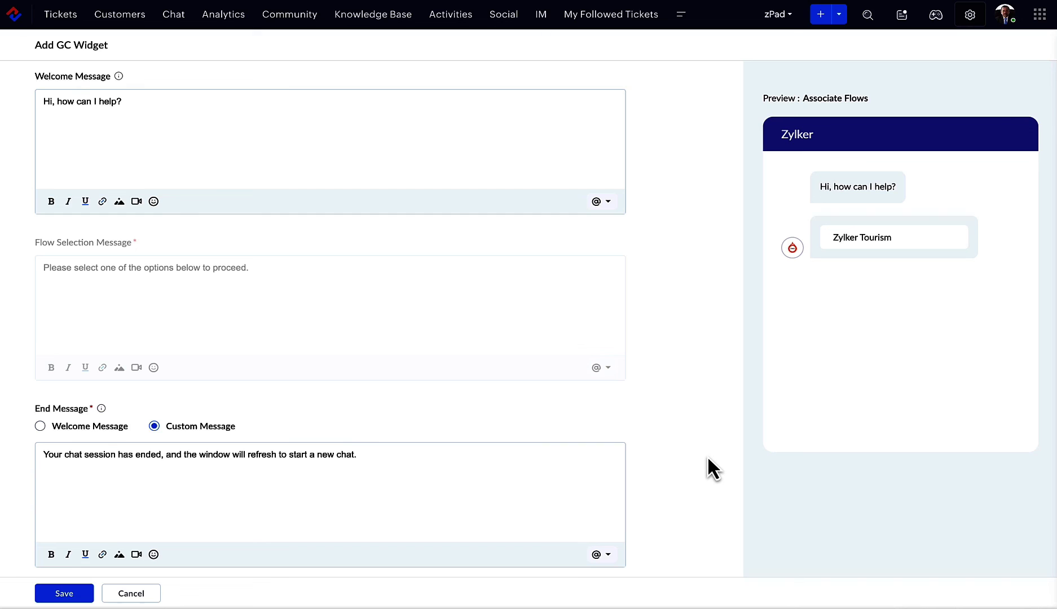
click(85, 598)
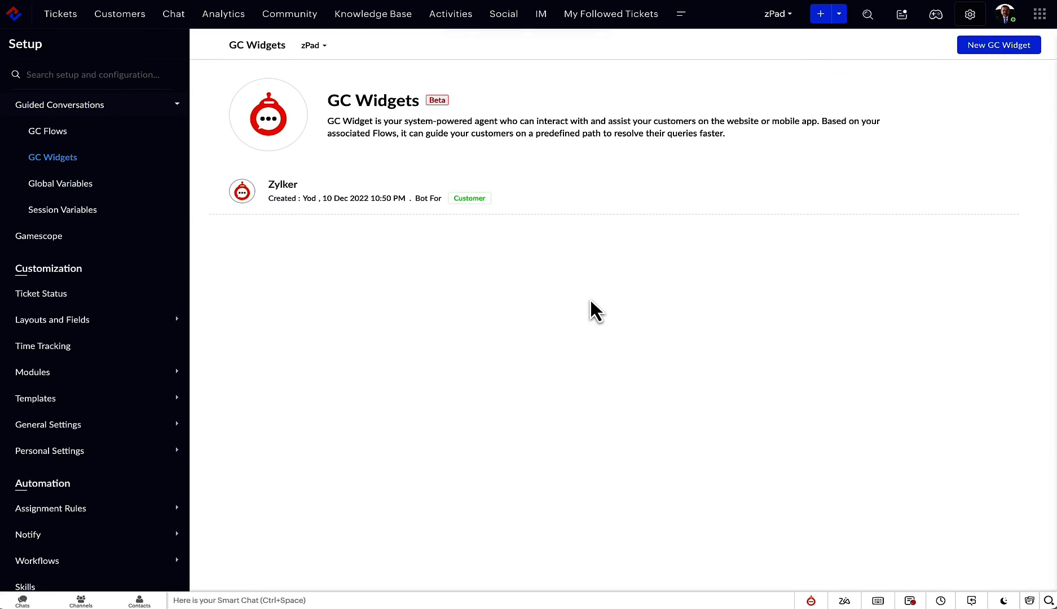
Copy the Zylker widget's embed code from its Share options and close the panel
click(849, 192)
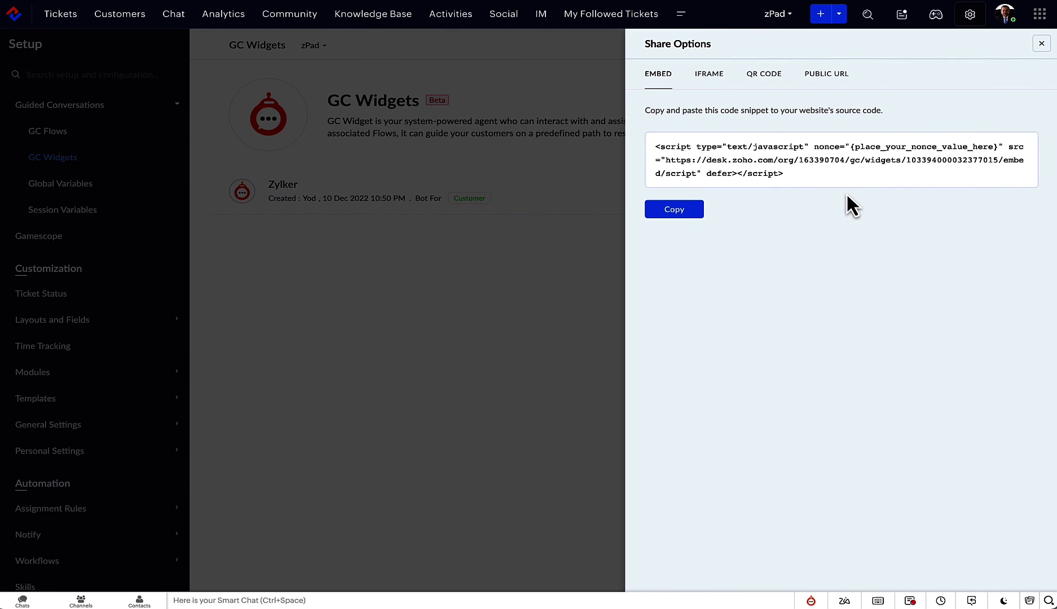
click(693, 211)
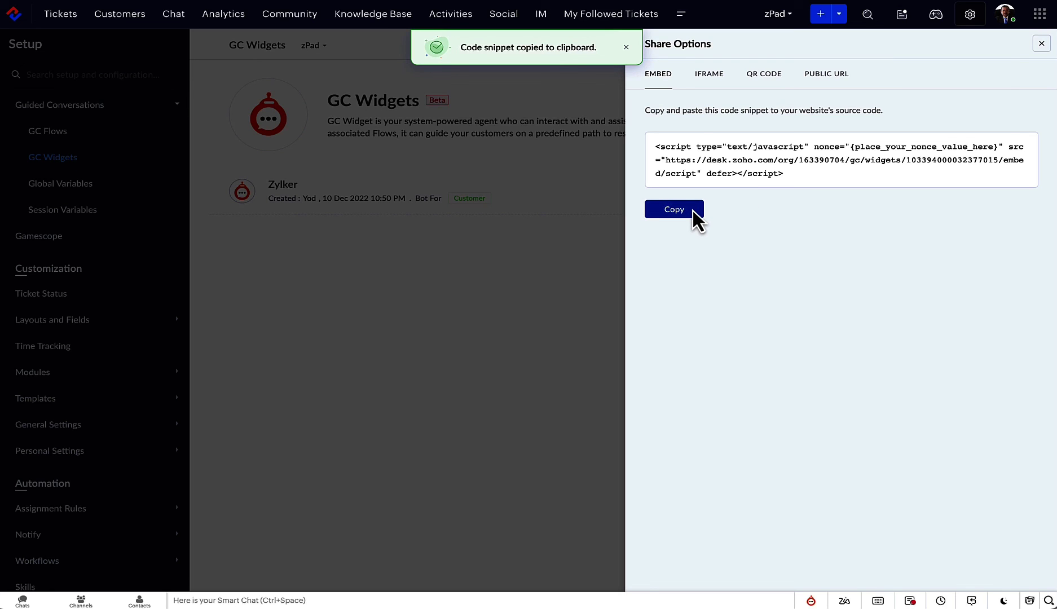
click(1042, 43)
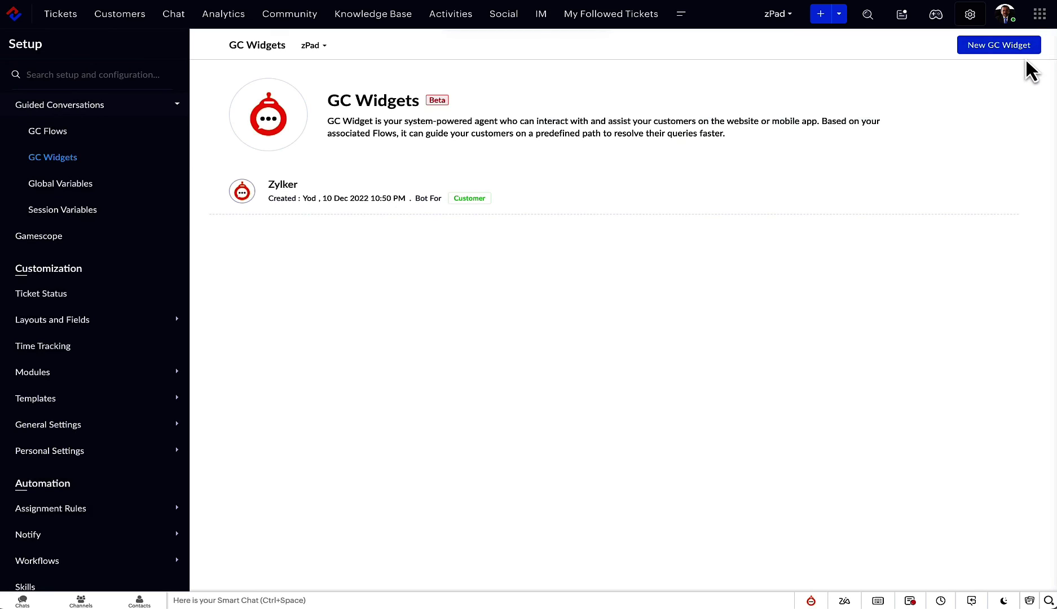